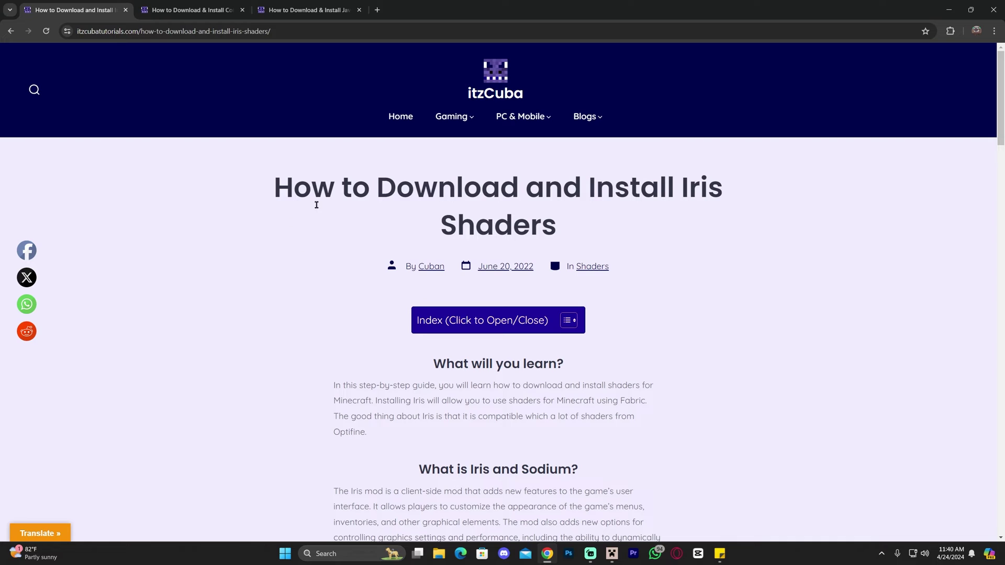
Step: Read the 'How to Download and Install Iris Shaders' title, then scroll to the GUIDE's Step 1 and Step 2
drag(275, 188, 601, 227)
click(602, 228)
scroll(732, 243, down, 15)
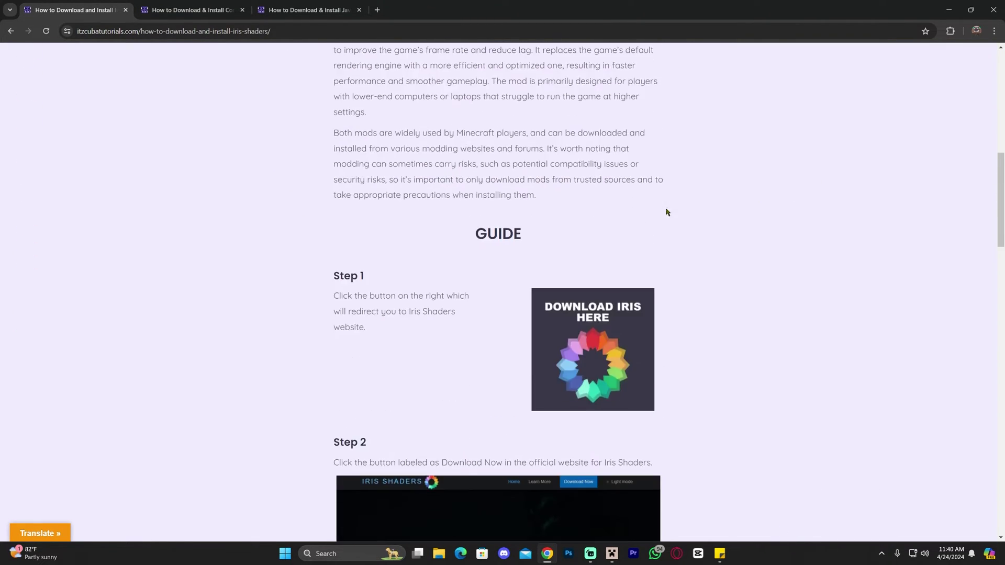
scroll(725, 240, up, 12)
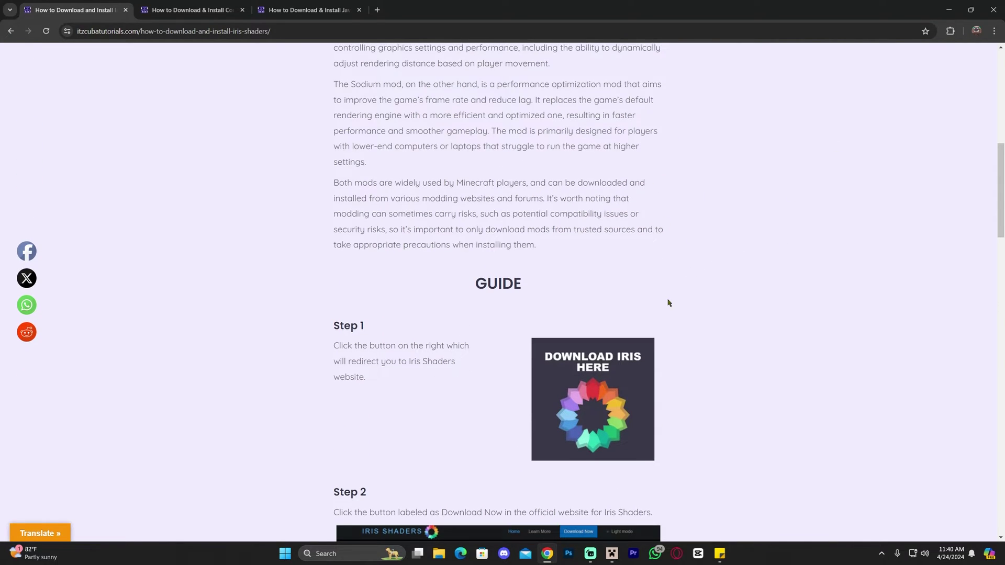
scroll(669, 303, up, 8)
scroll(623, 325, down, 6)
scroll(608, 246, down, 4)
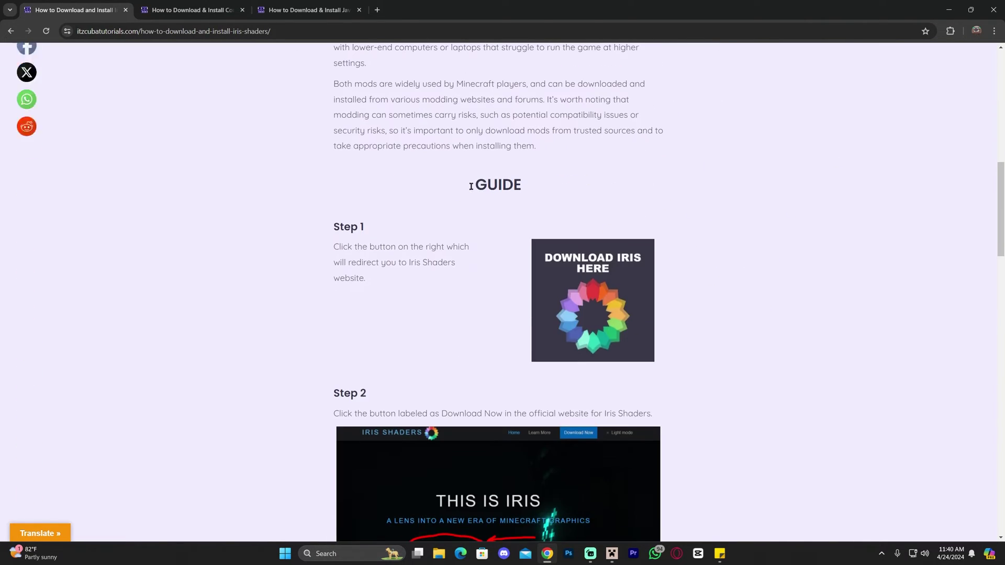
scroll(628, 226, up, 5)
scroll(537, 230, down, 3)
scroll(536, 230, down, 2)
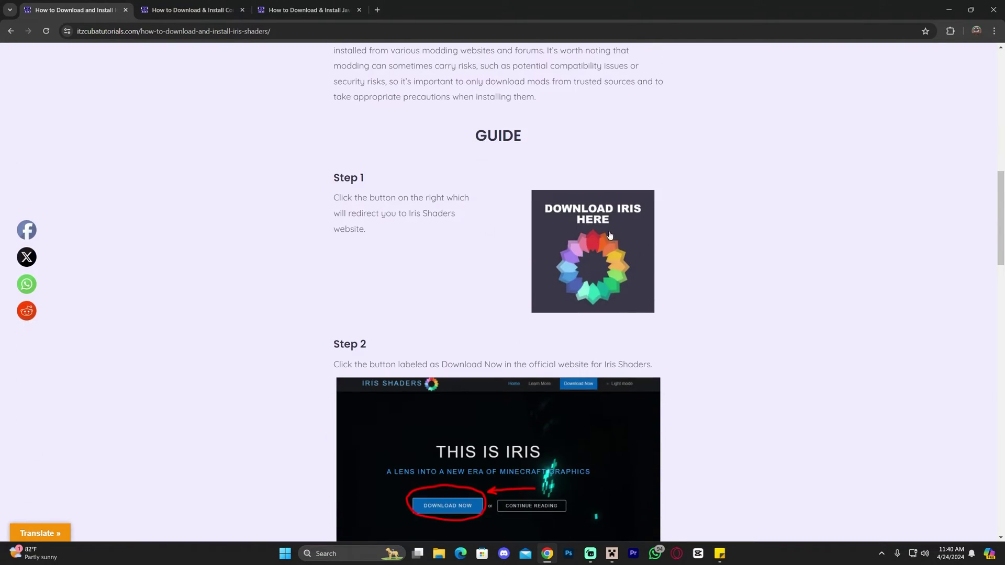
Step: Get the universal Iris Installer jar from the official Iris site and save it to Downloads
click(616, 216)
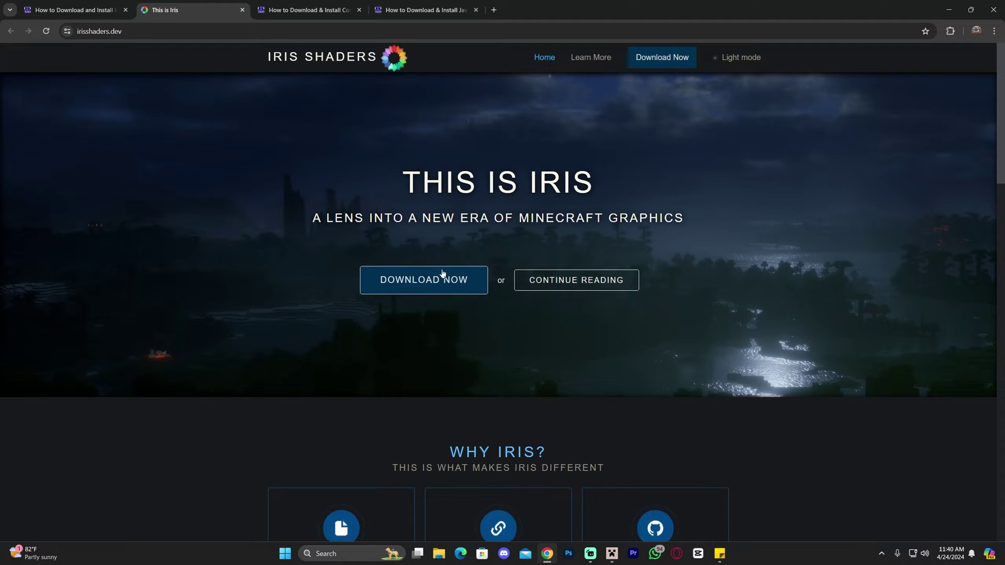
click(437, 281)
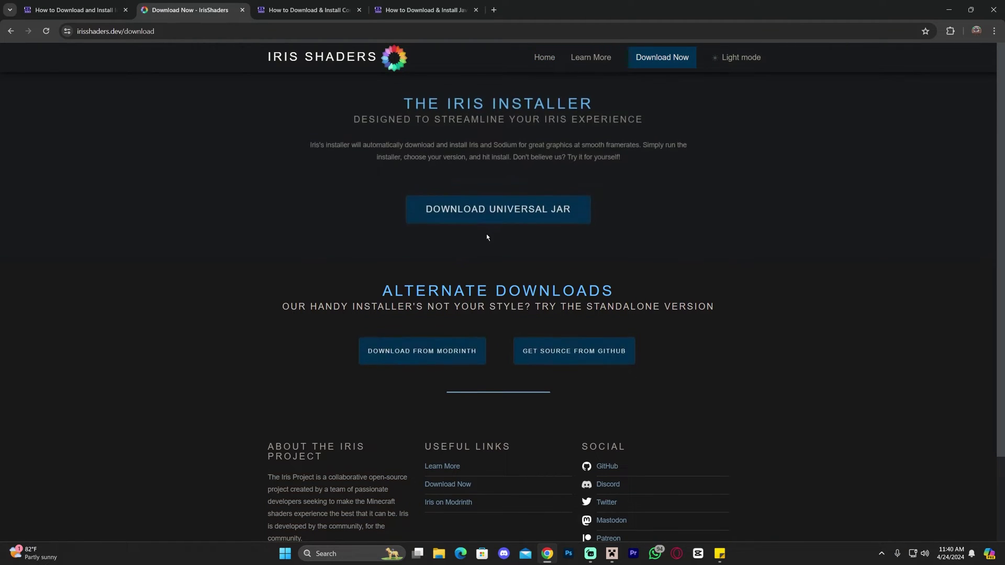
click(535, 214)
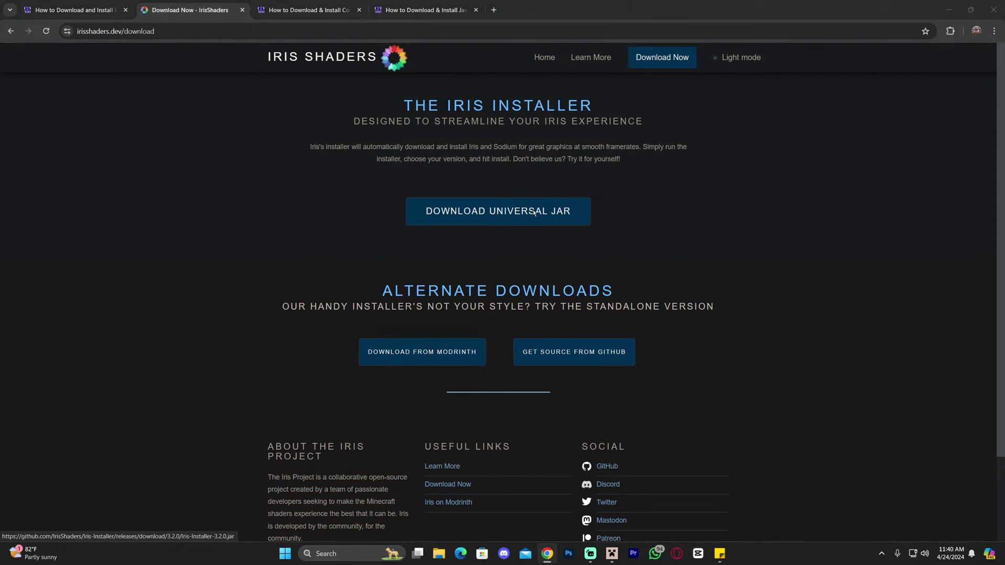
click(557, 343)
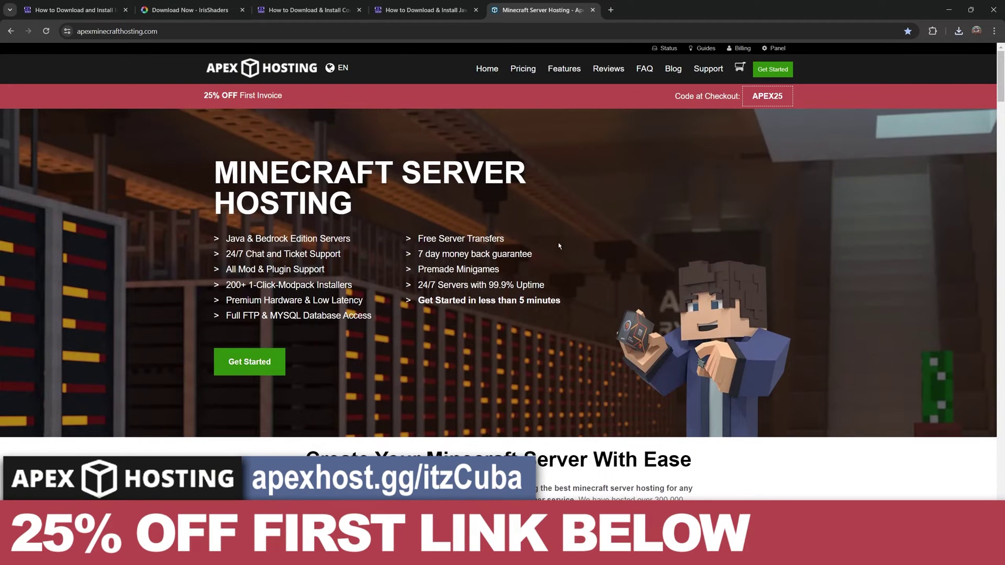
Step: Add the copied server address as a new multiplayer server entry and connect to it
scroll(558, 243, down, 5)
scroll(558, 242, up, 5)
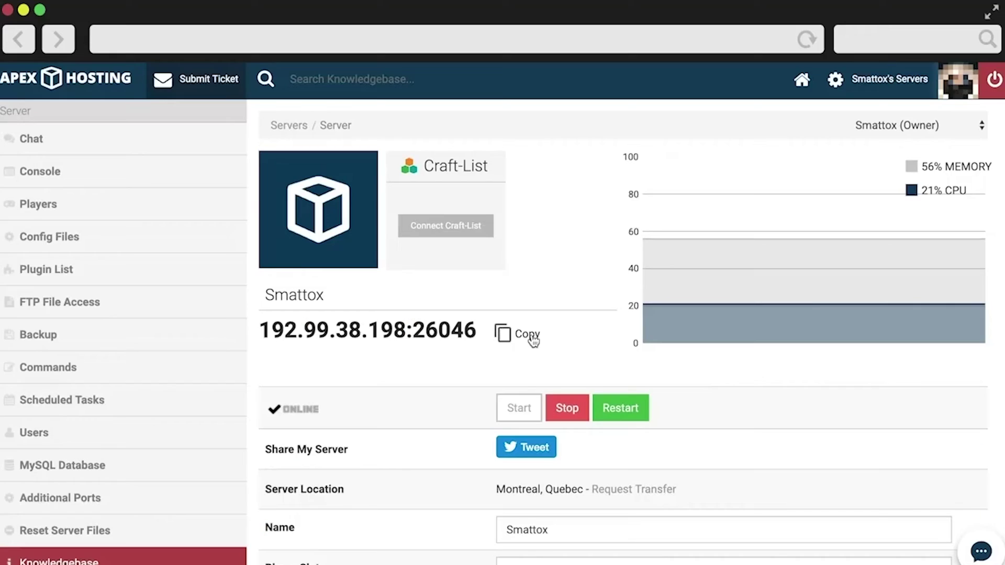
click(534, 338)
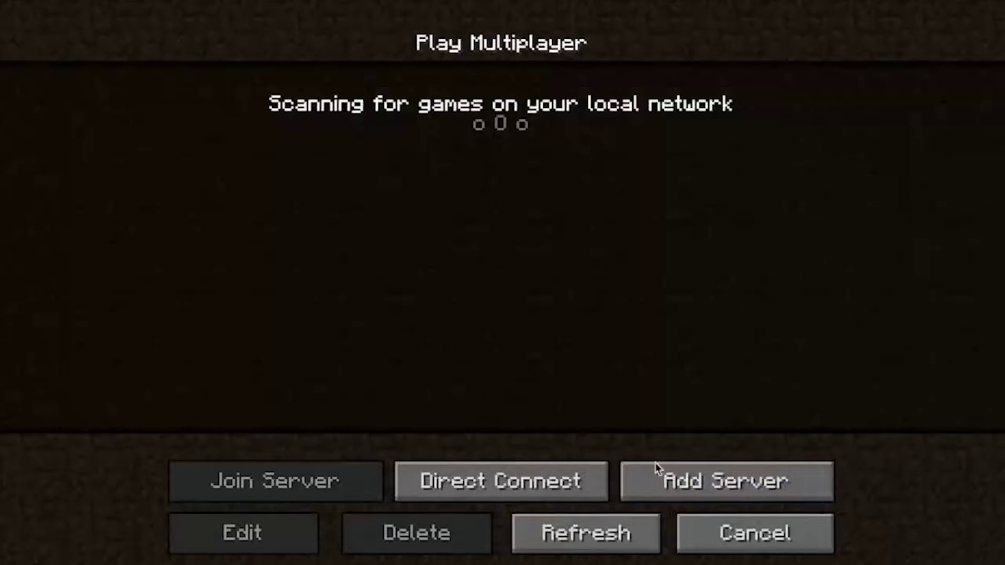
click(657, 473)
click(590, 257)
key(ctrl+v)
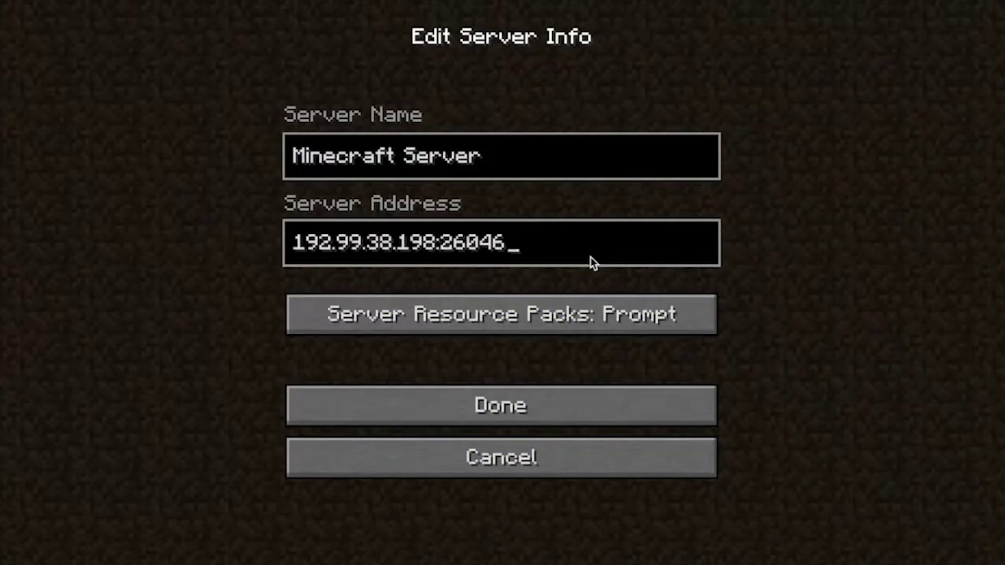
click(560, 403)
double_click(628, 96)
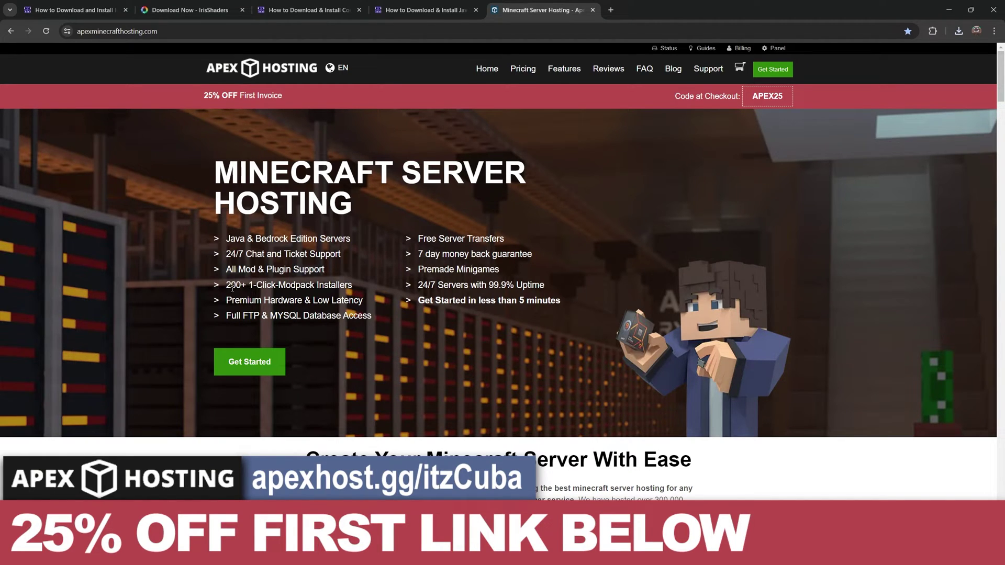
Step: Run Test Ping for all Apex Hosting server locations, then return to the page top
drag(227, 285, 245, 285)
drag(418, 300, 549, 300)
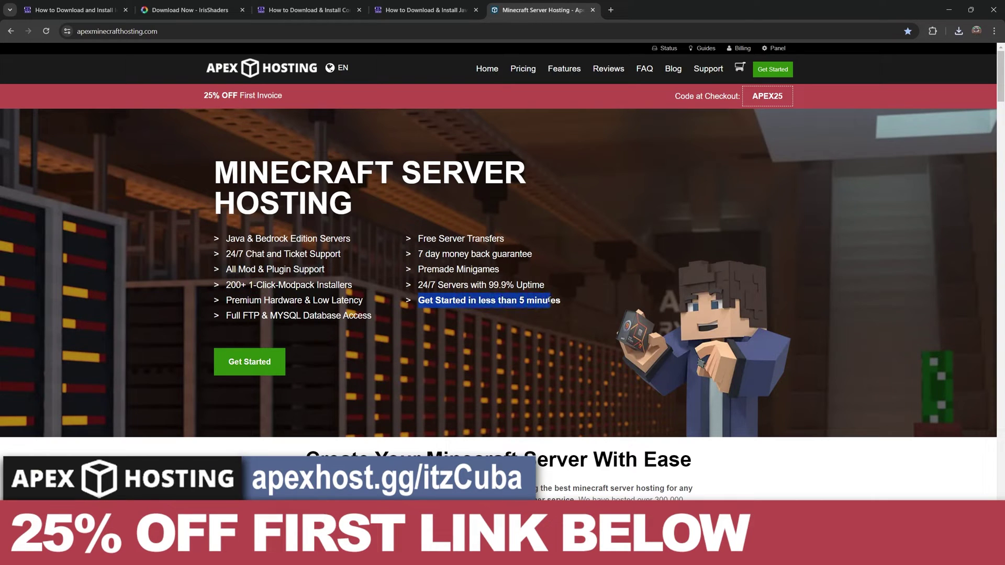
scroll(549, 300, down, 15)
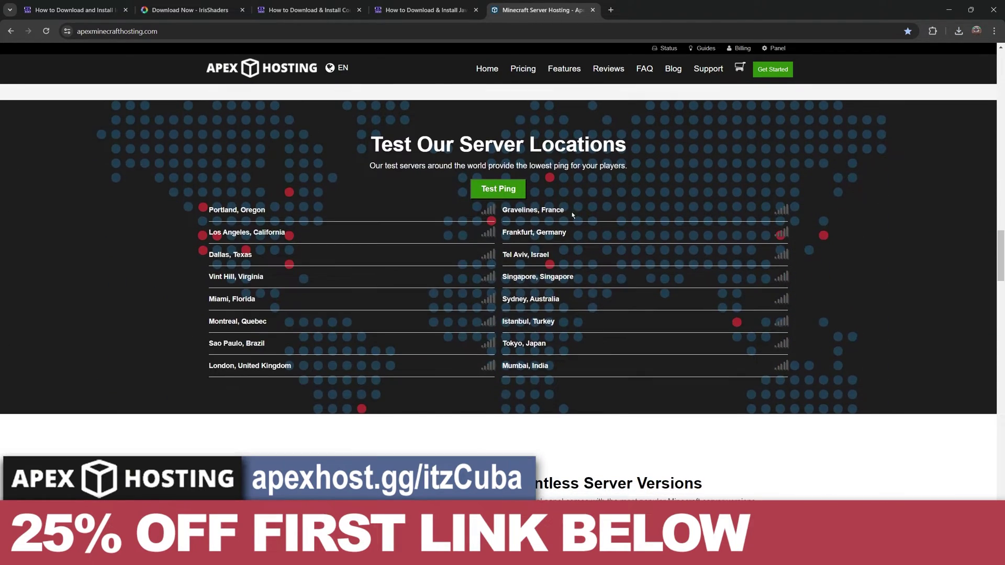
drag(218, 211, 262, 367)
click(591, 288)
click(497, 190)
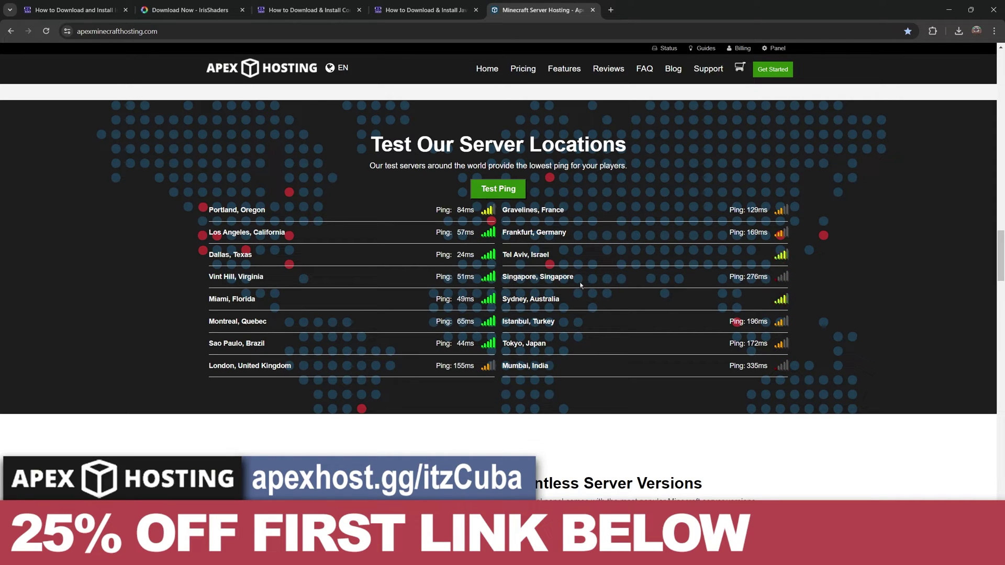
scroll(587, 287, up, 20)
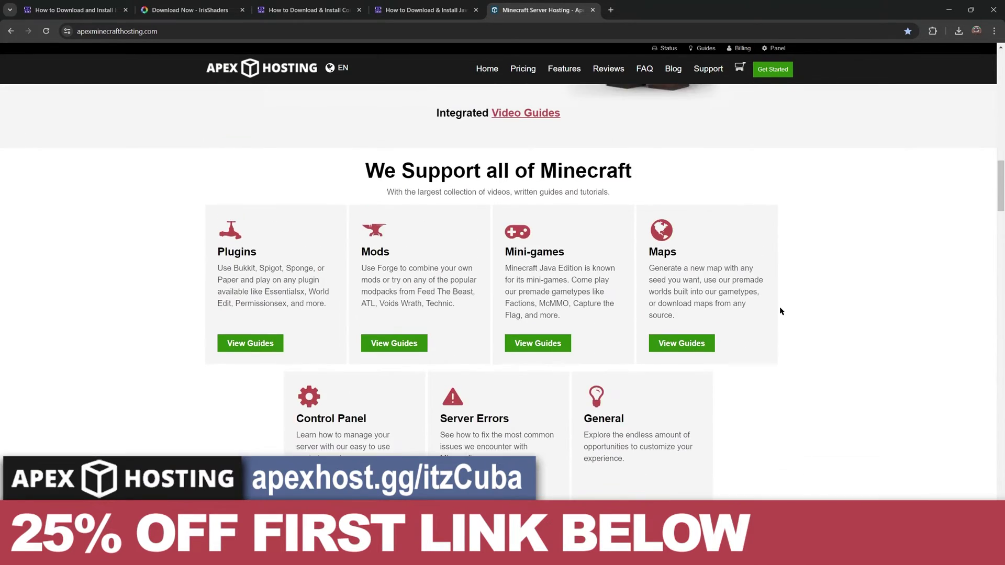
scroll(809, 302, up, 5)
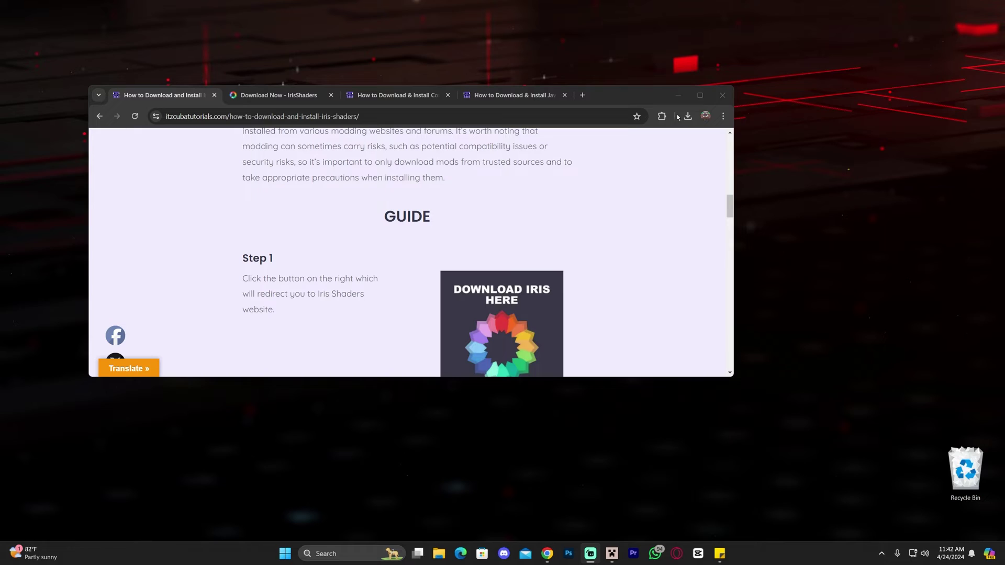
Step: Drag Iris-Installer-3.2.0 (3).jar from the Downloads panel onto the desktop, then maximize Chrome
click(687, 116)
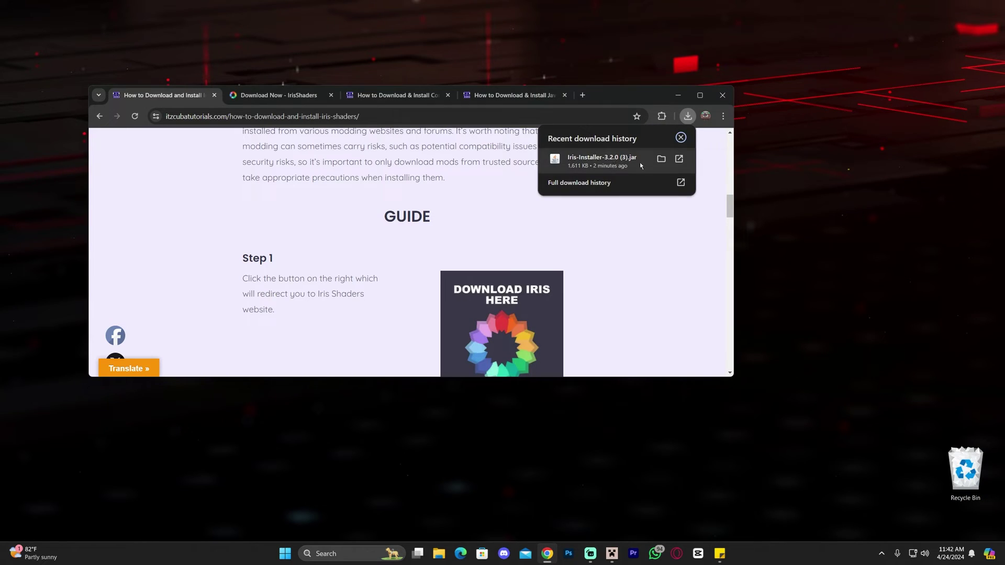
drag(605, 158, 861, 180)
drag(638, 97, 653, 128)
drag(910, 112, 838, 247)
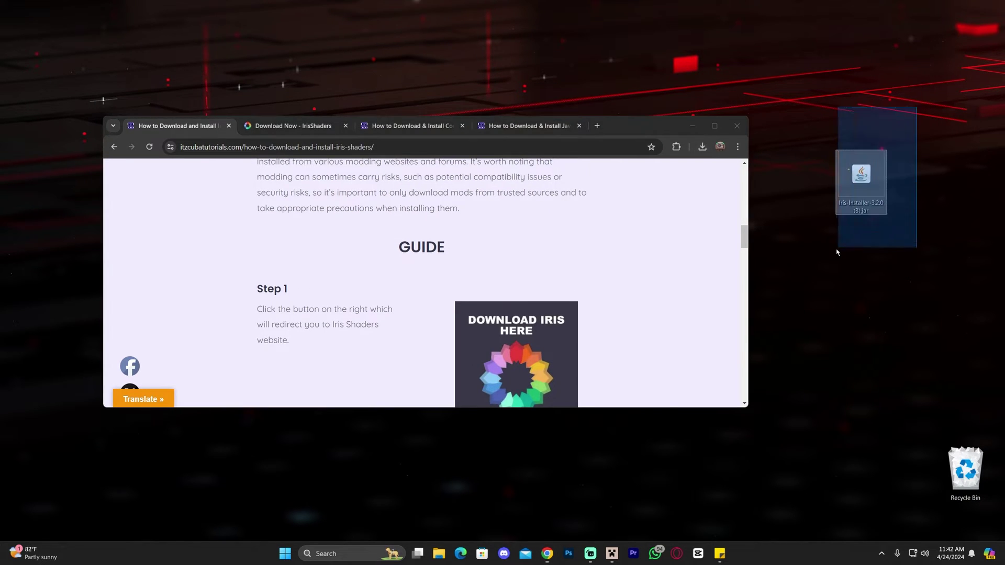
drag(896, 76, 792, 229)
click(874, 199)
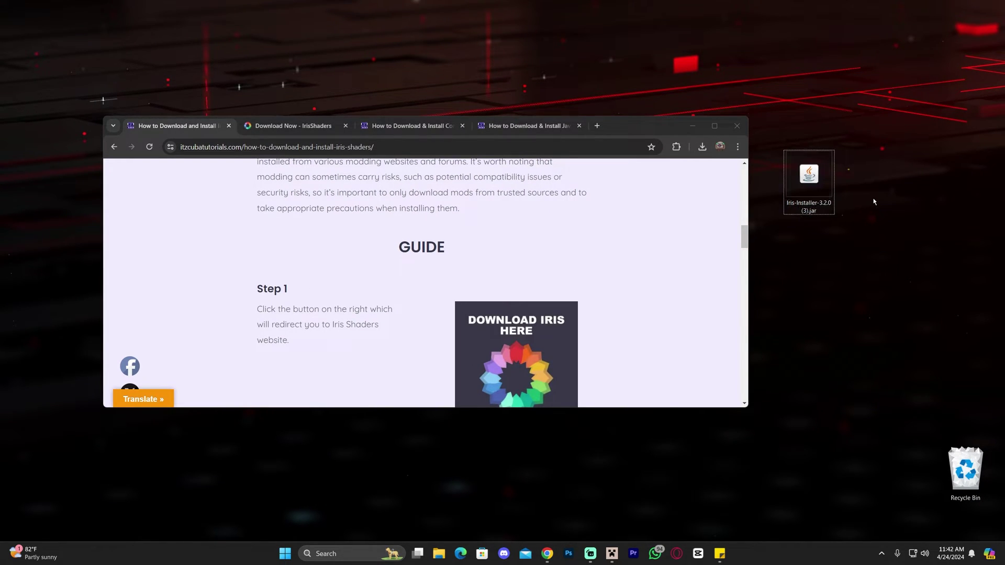
drag(898, 235, 782, 149)
drag(865, 114, 784, 218)
click(862, 156)
click(715, 126)
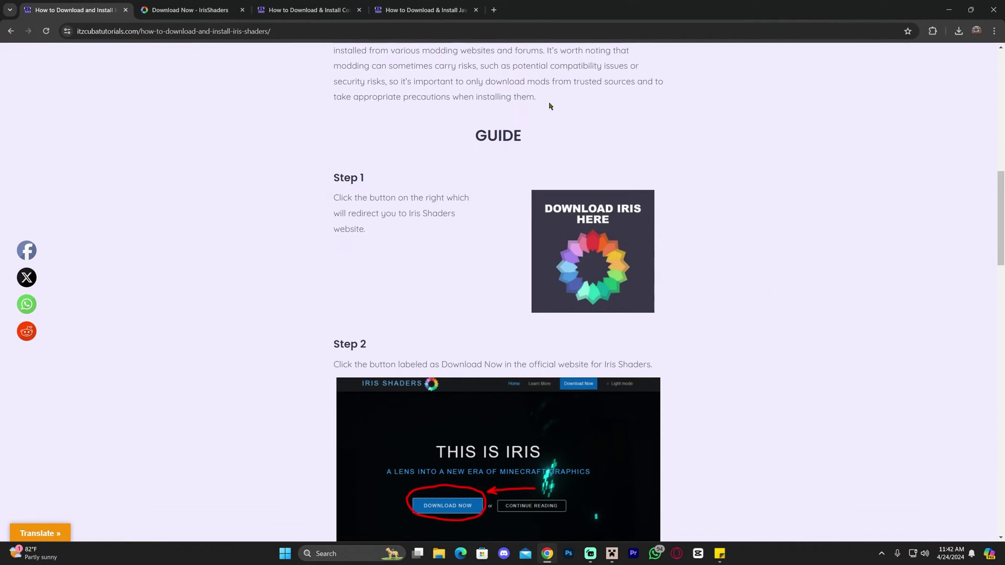
Step: In the Complementary Shaders Unbound tutorial, follow Step 1's DOWNLOAD link to CurseForge
click(309, 10)
scroll(636, 279, down, 20)
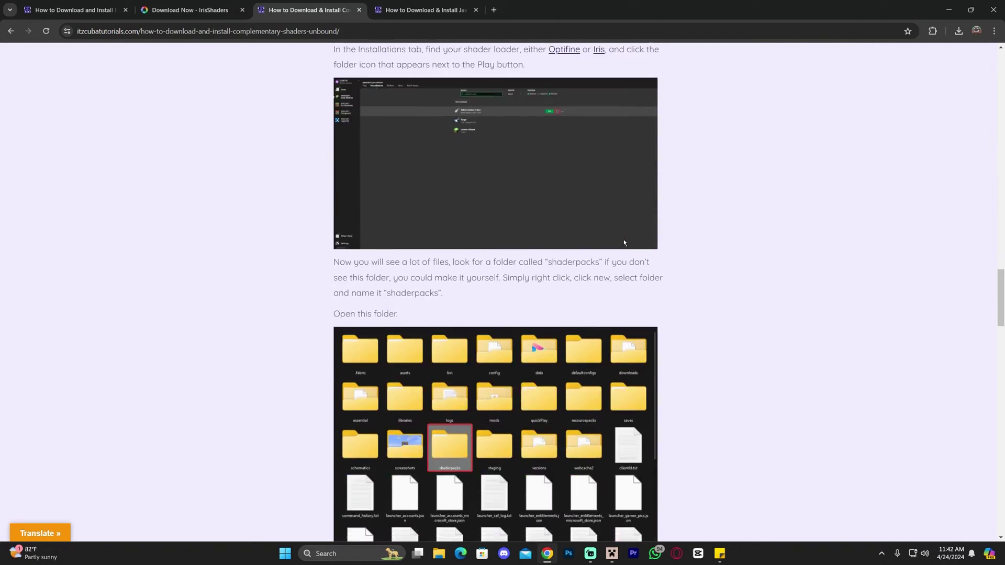
scroll(544, 225, down, 6)
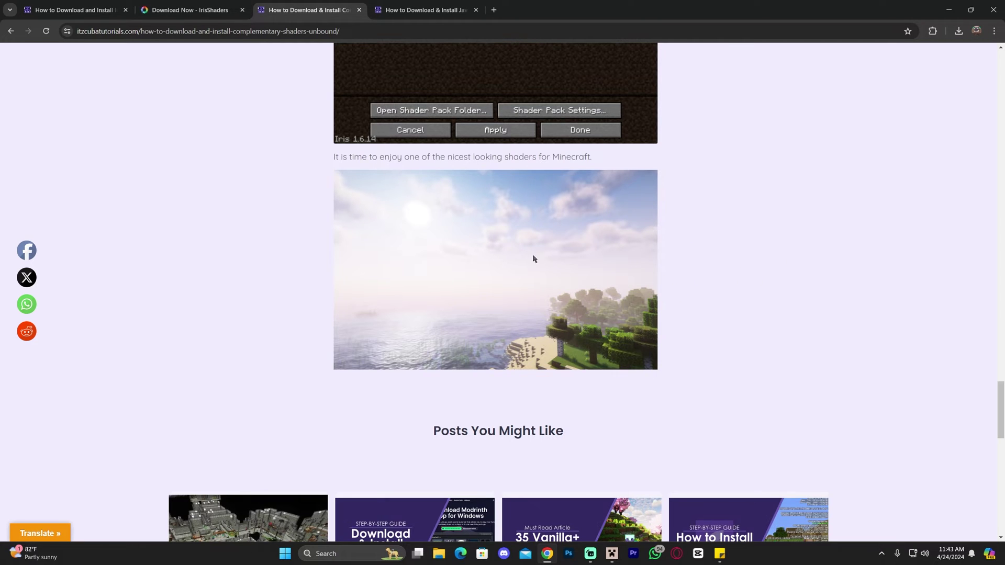
scroll(621, 260, up, 1)
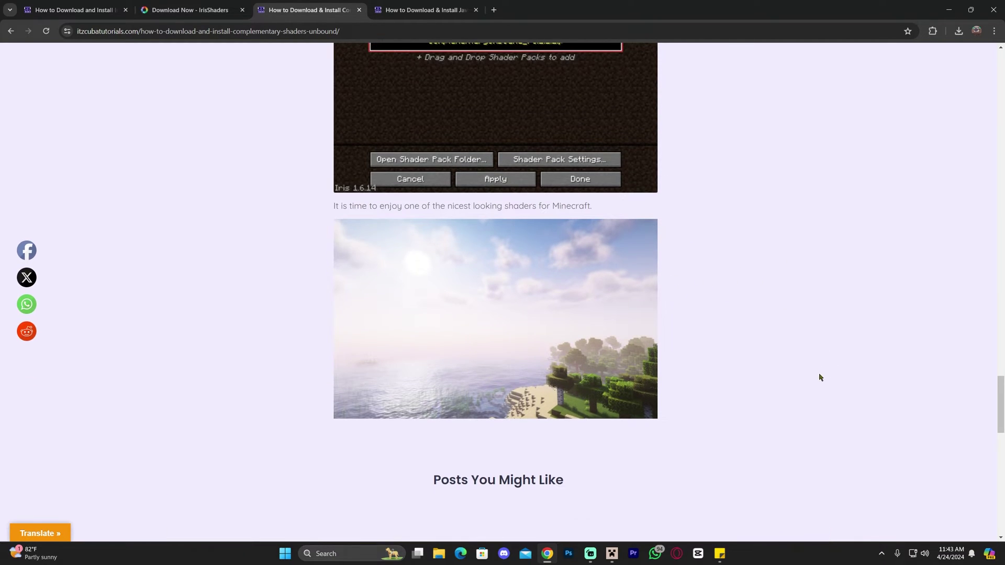
scroll(782, 190, up, 20)
click(604, 340)
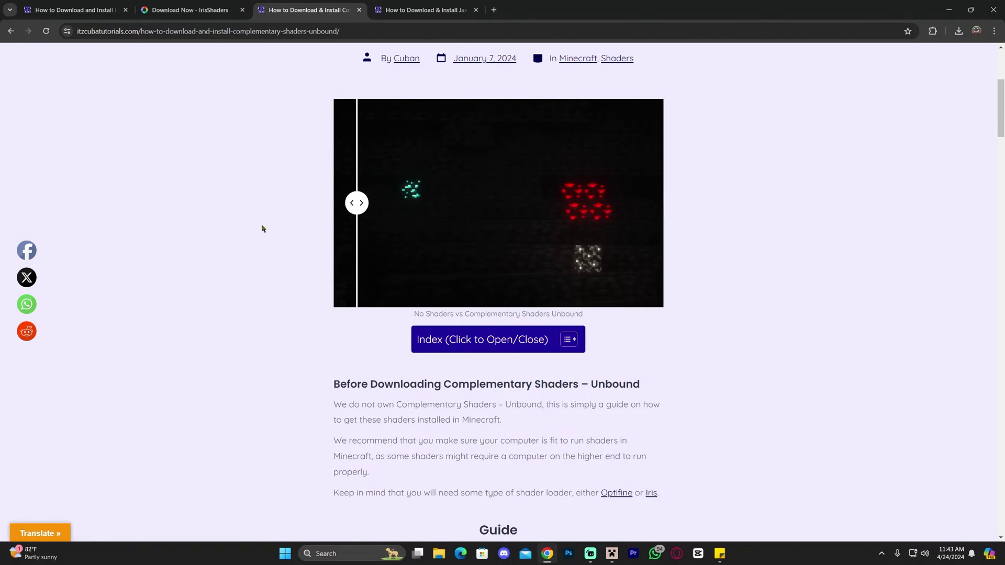
scroll(738, 211, up, 4)
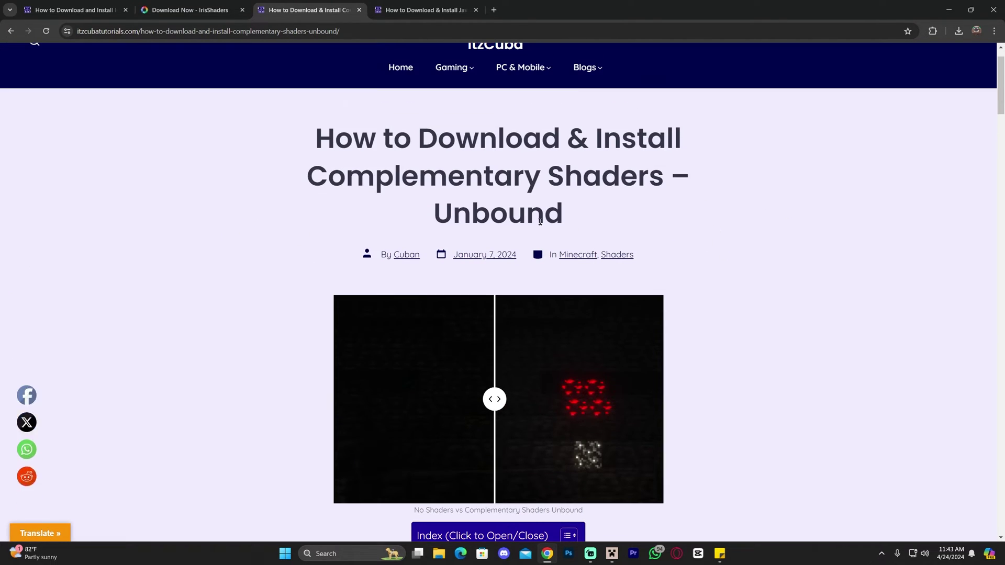
scroll(769, 228, down, 6)
scroll(700, 230, down, 5)
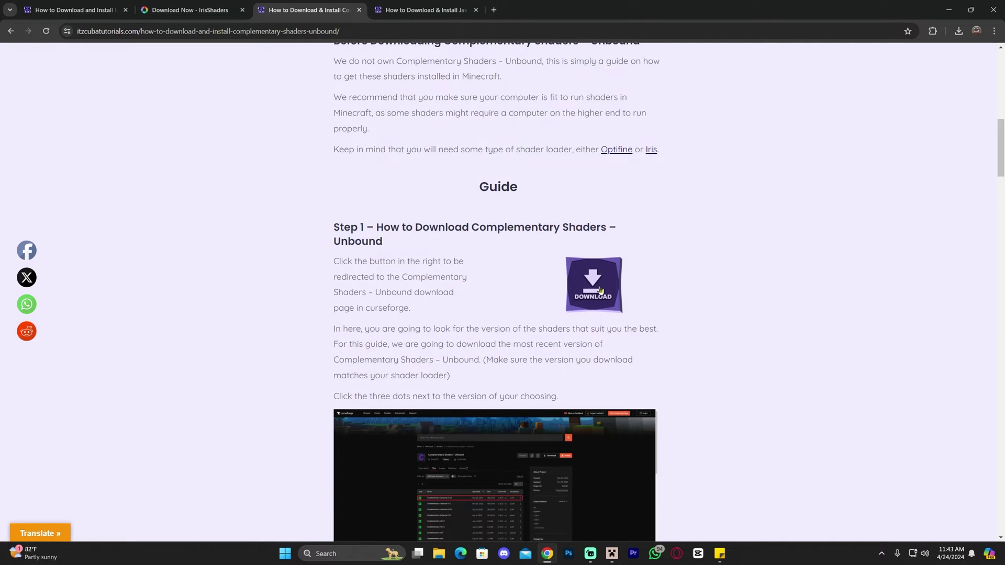
click(602, 285)
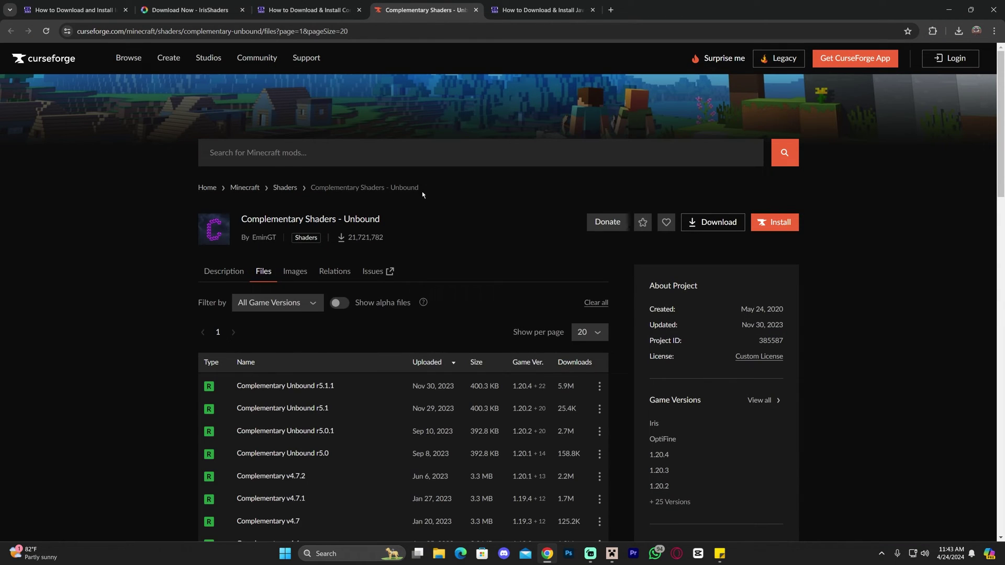
Step: List the shader pack's files, check r5.1.1's supported game versions, and open its options menu
click(262, 272)
scroll(335, 220, down, 3)
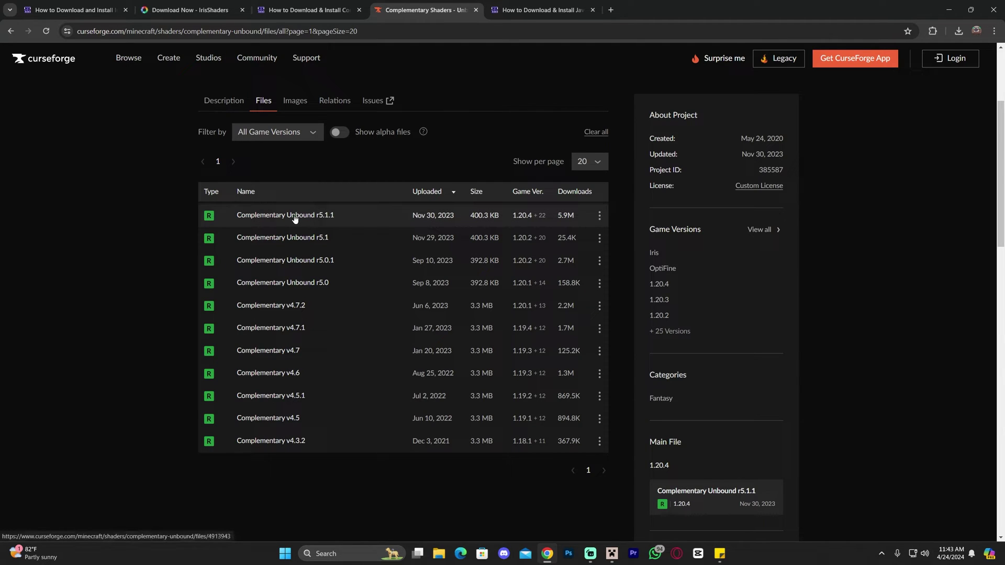
mouse_move(523, 222)
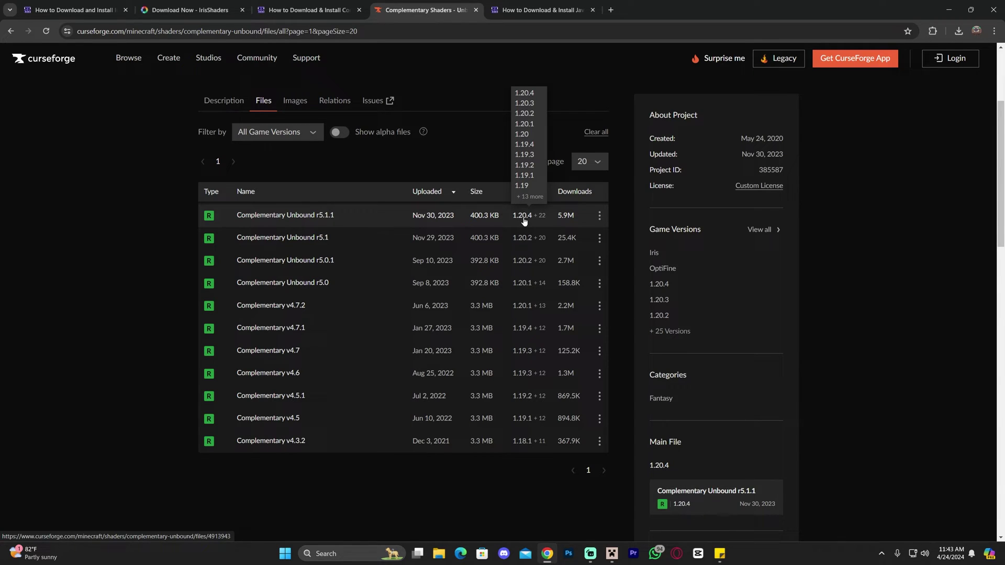
click(600, 216)
Step: Save ComplementaryUnbound_r5.1.1 (4).zip to Downloads, drag it onto the desktop, and hide Chrome
click(606, 262)
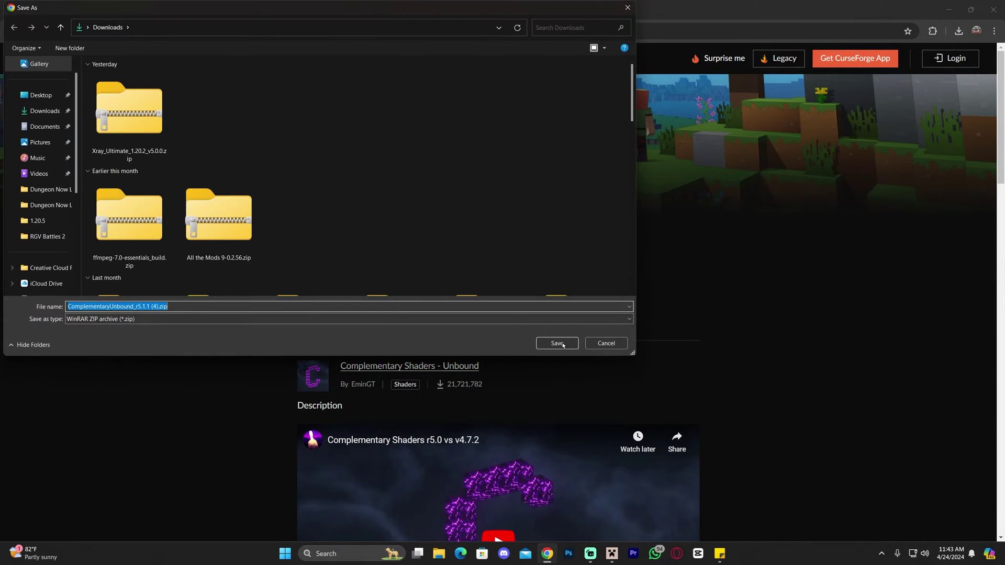
click(557, 344)
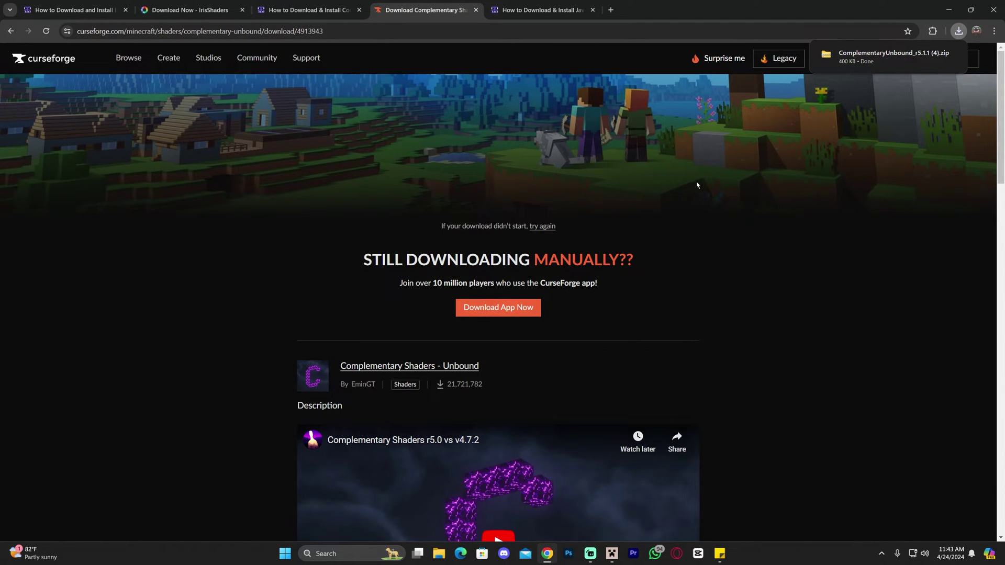
double_click(758, 10)
click(656, 135)
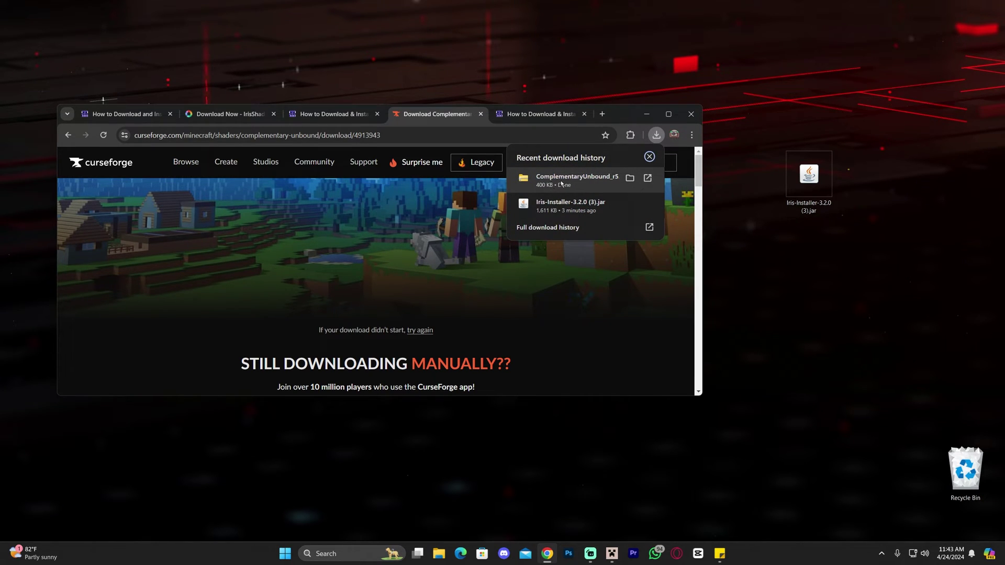
drag(556, 181, 714, 168)
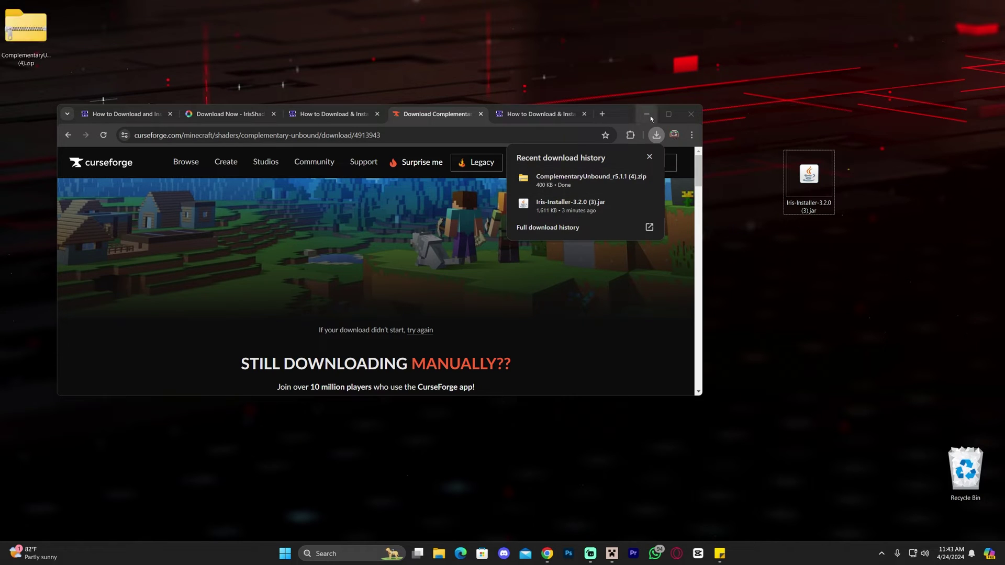
click(647, 113)
drag(809, 175, 339, 249)
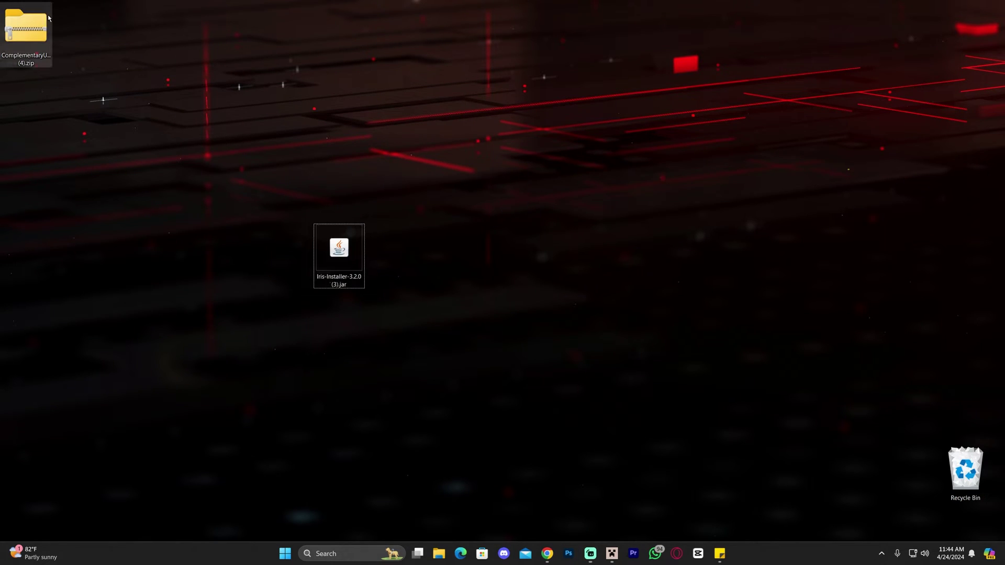
Step: Place the shader zip beside the jar and verify the launcher offers only Latest release 1.20.5
drag(32, 27, 500, 255)
click(612, 553)
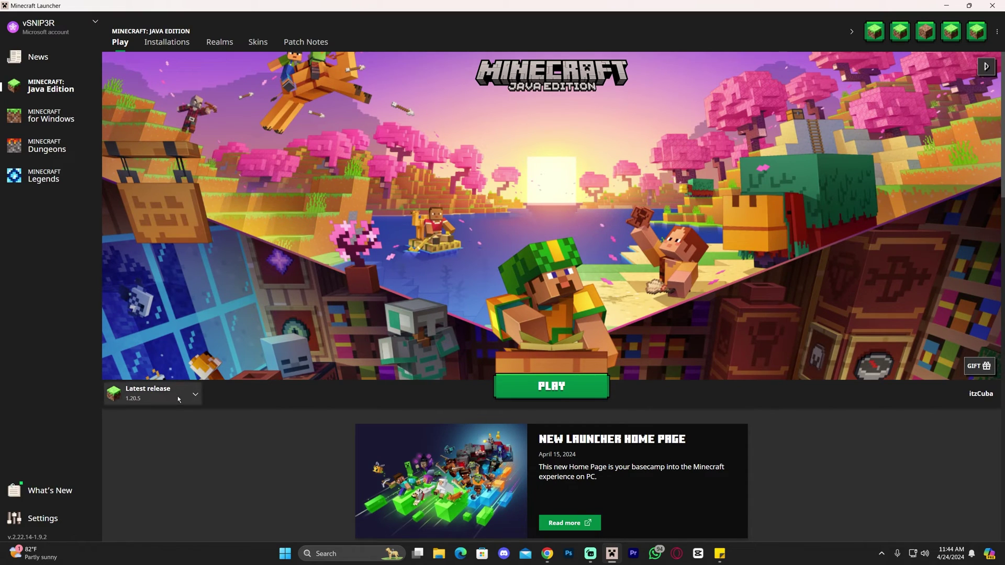
click(157, 398)
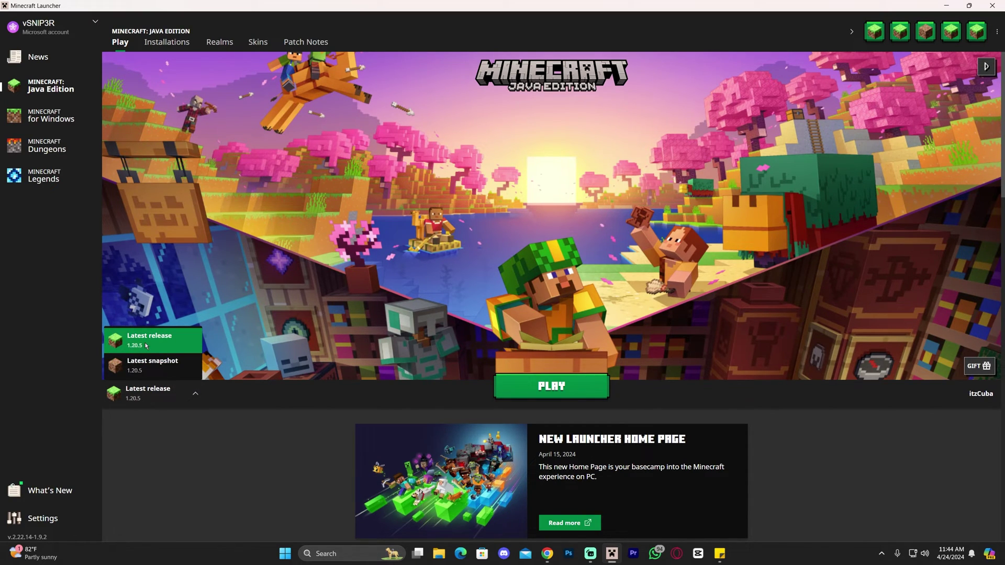
click(233, 394)
click(185, 393)
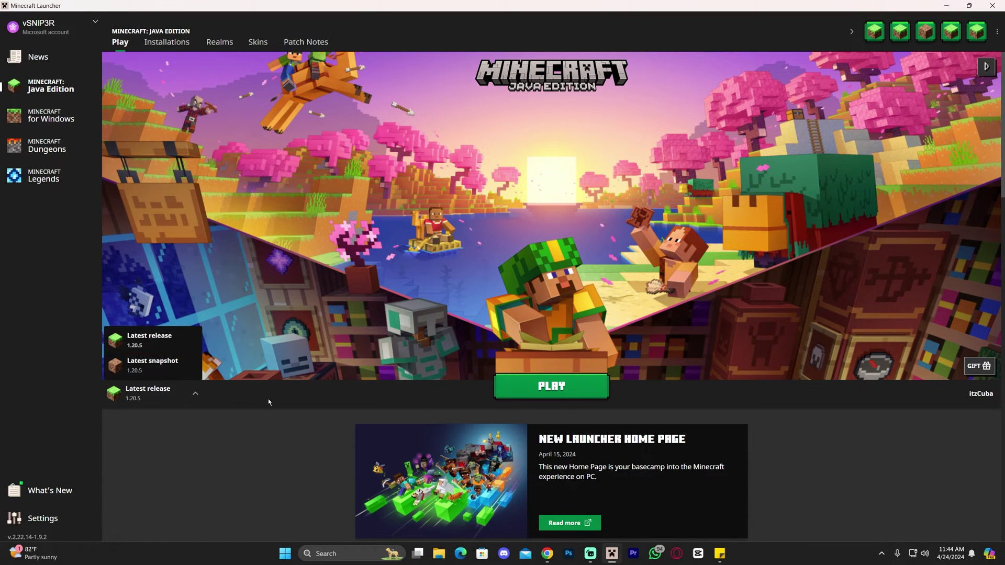
click(281, 393)
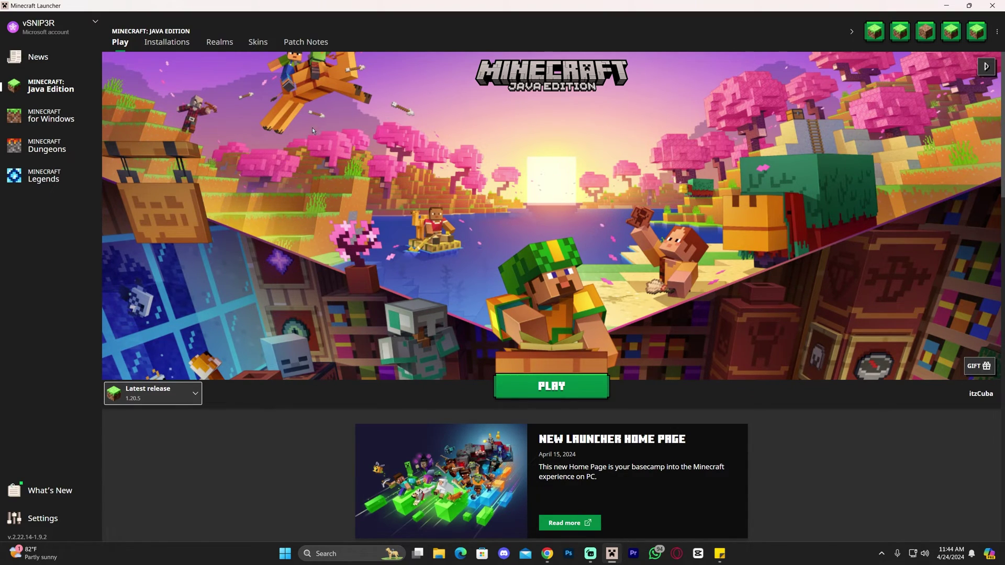
click(166, 42)
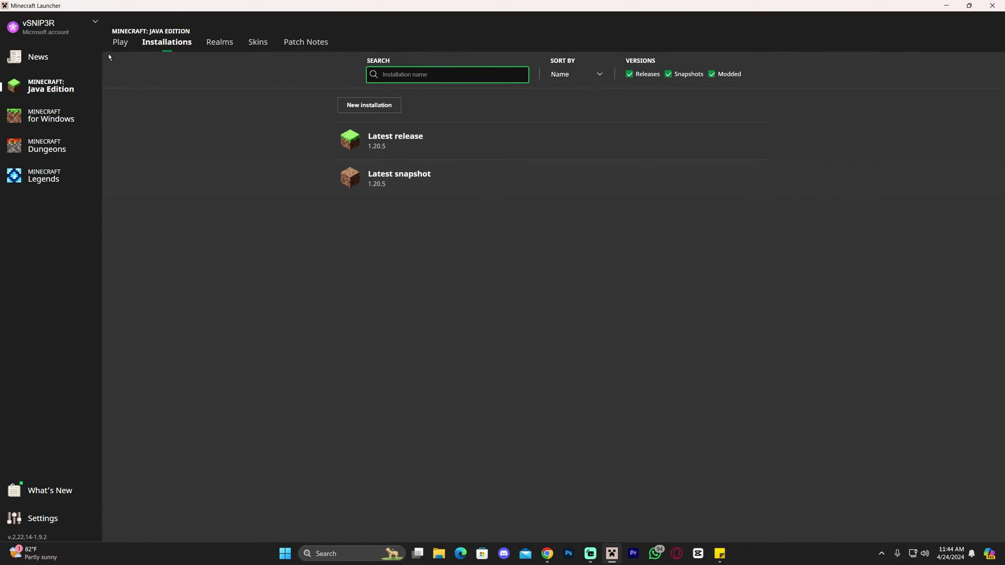
click(120, 44)
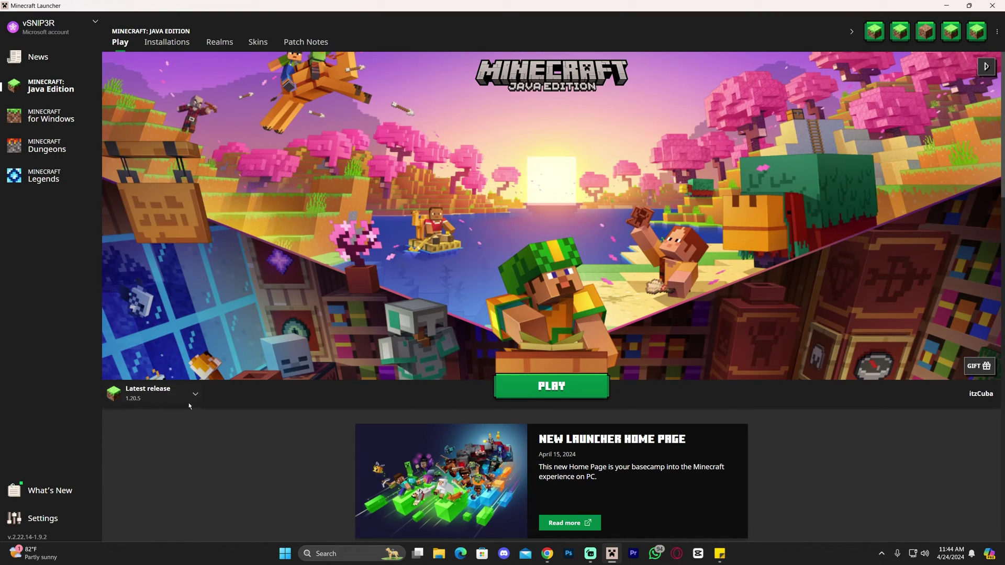
click(611, 554)
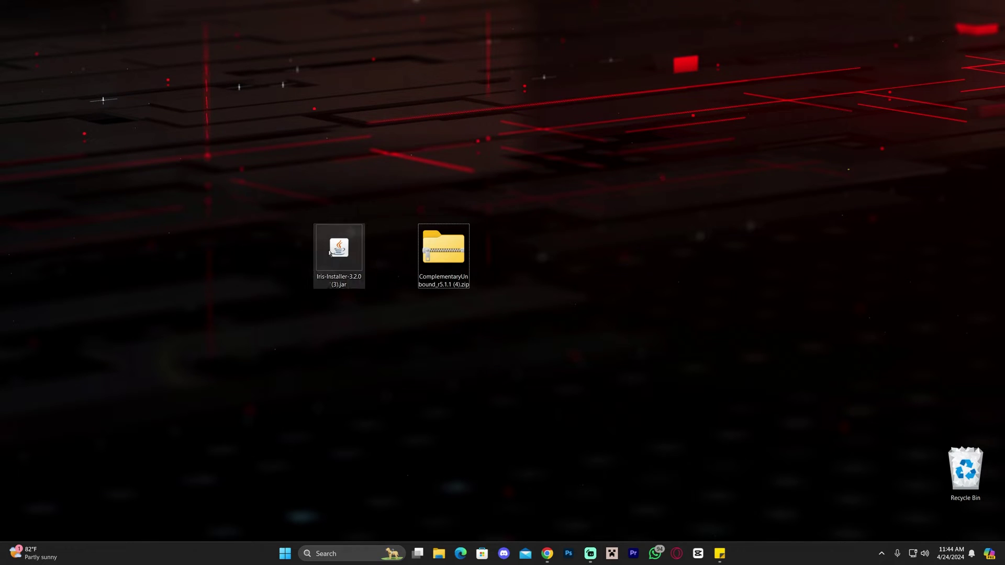
Step: Run the Iris Installer and install Iris Only for Minecraft 1.20.5 into .minecraft
double_click(346, 249)
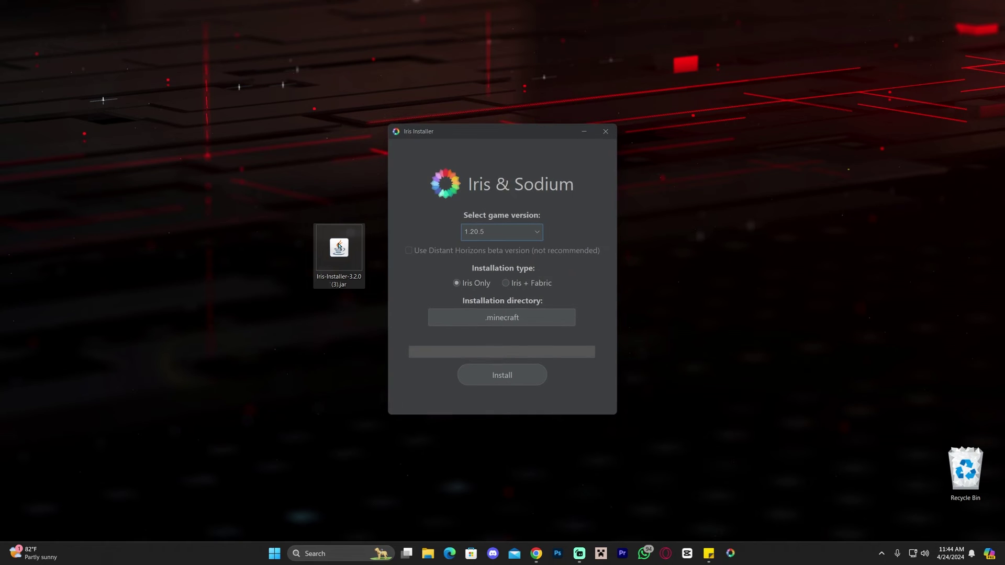
click(478, 234)
click(478, 245)
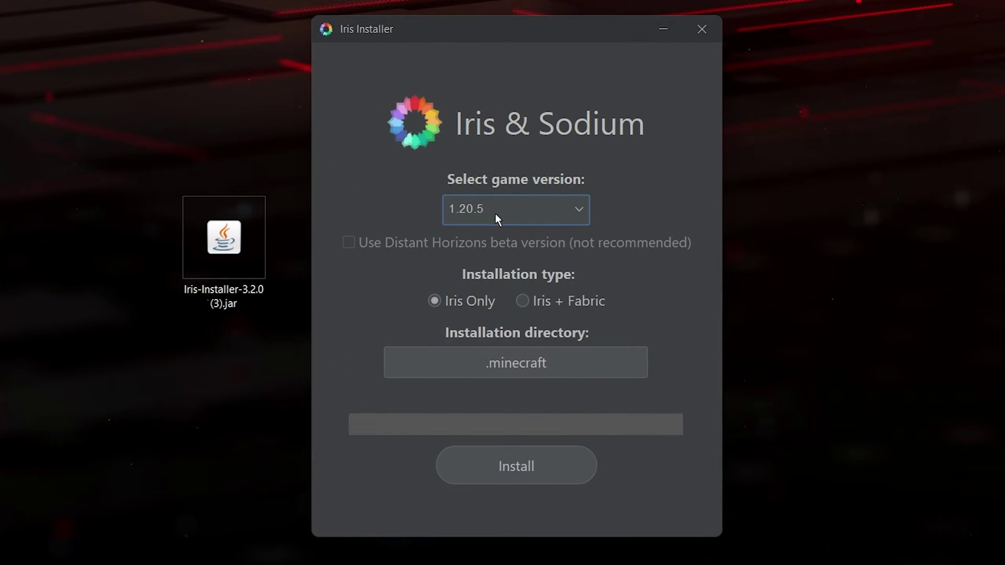
click(513, 210)
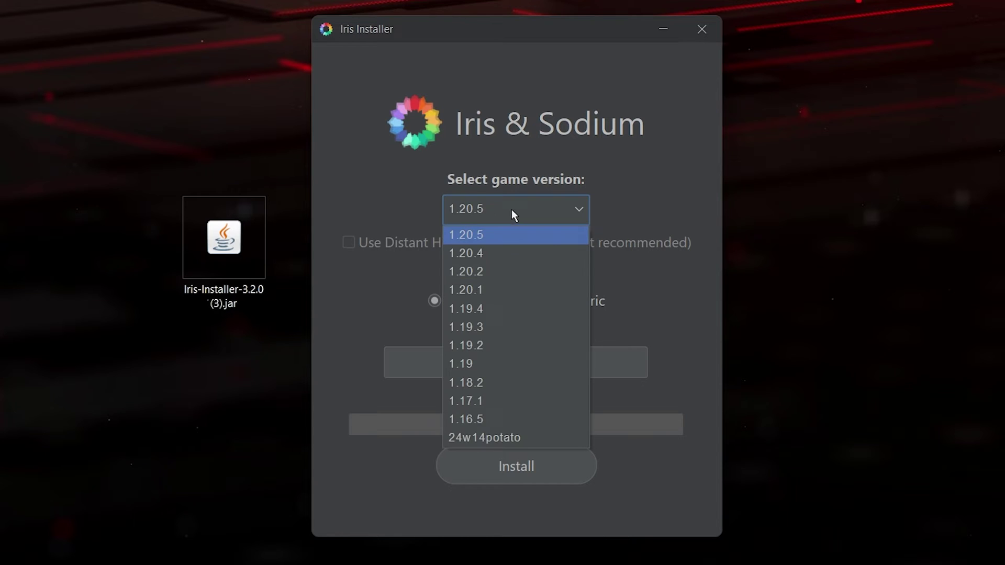
click(492, 231)
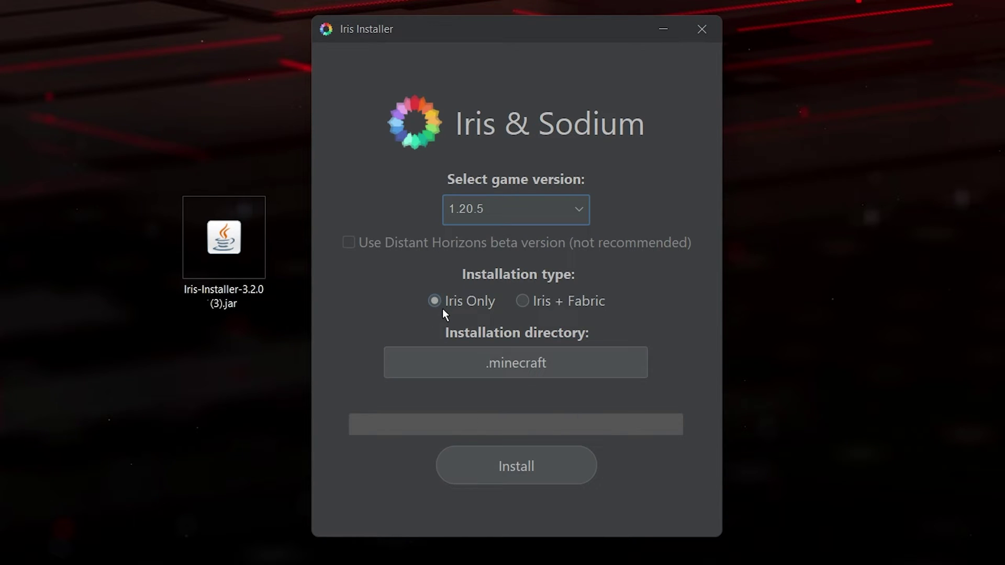
click(541, 475)
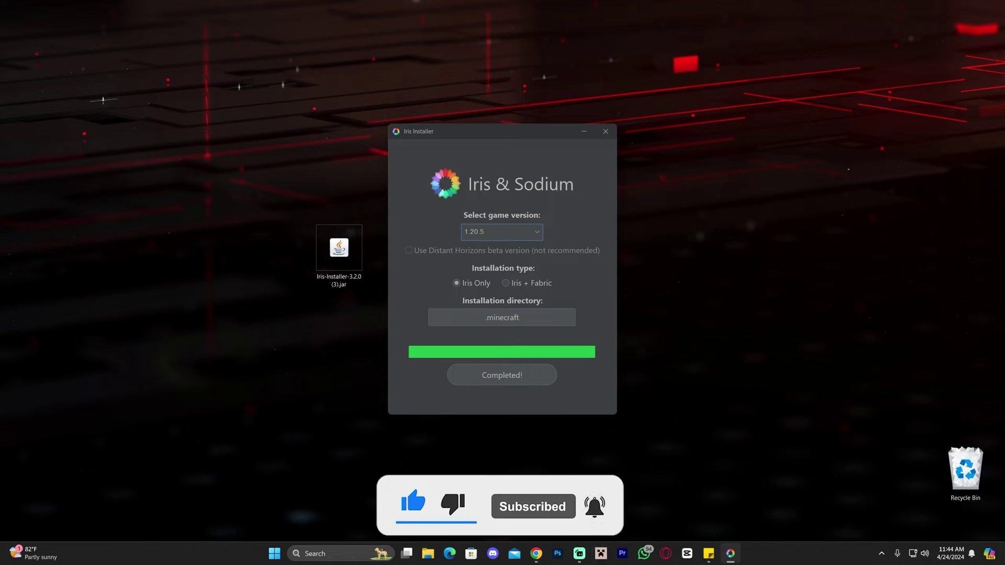
click(536, 553)
scroll(583, 179, down, 15)
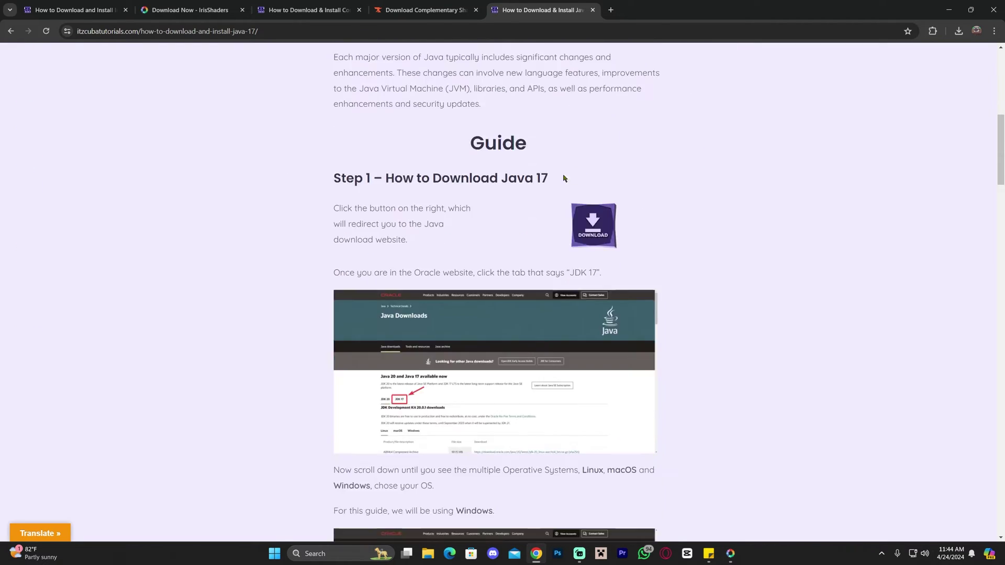
Step: Read through itzCuba's Java 17 install guide, then minimise Chrome to show the completed Iris installer
scroll(513, 196, down, 6)
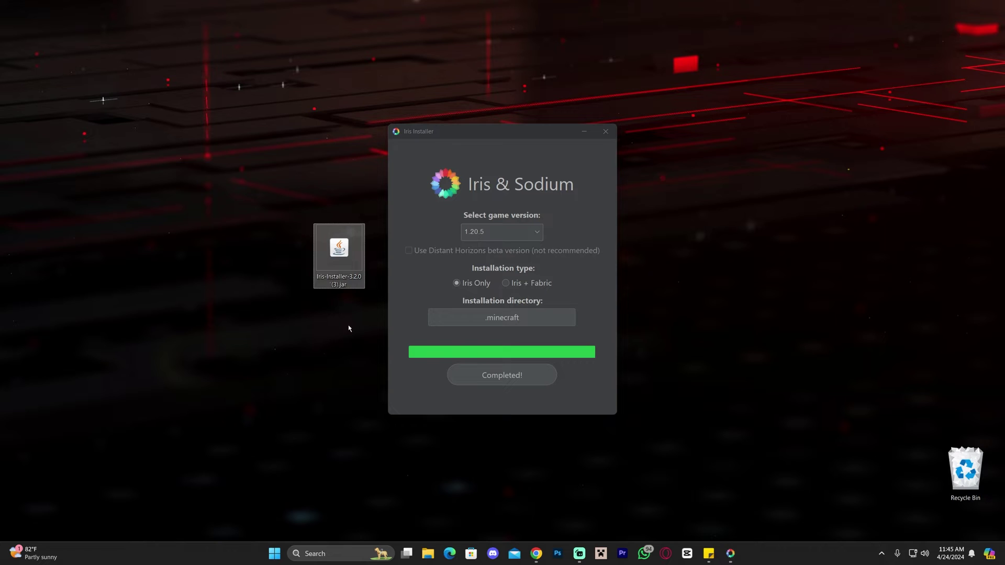
drag(346, 315, 330, 210)
click(536, 554)
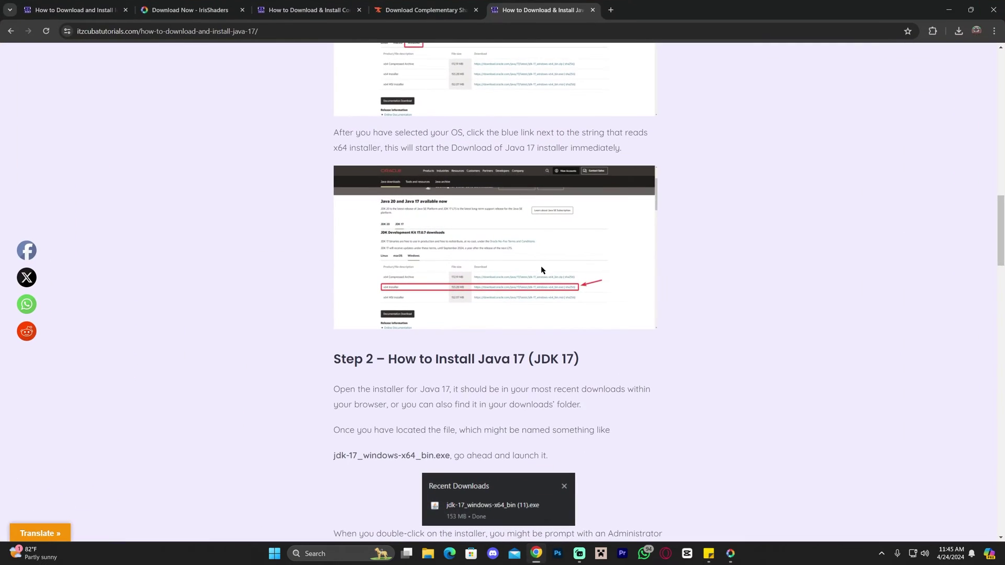
scroll(670, 241, down, 5)
scroll(690, 263, up, 20)
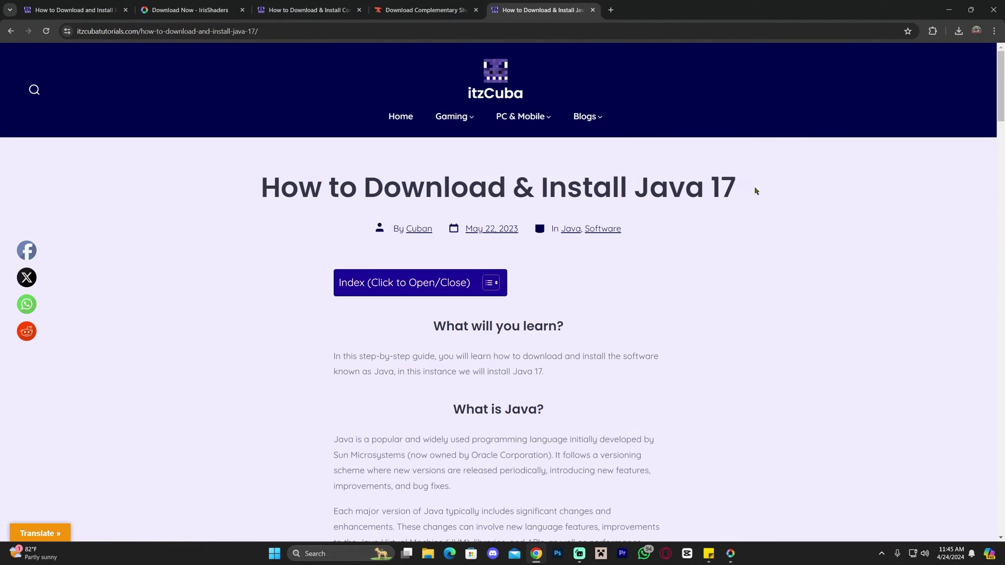
drag(756, 191, 256, 192)
click(392, 188)
scroll(704, 296, down, 15)
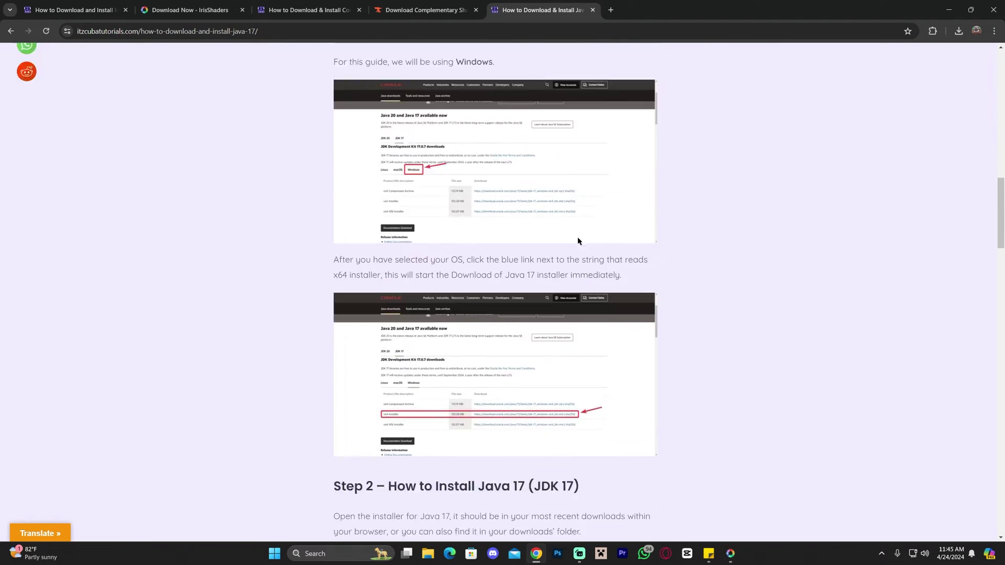
scroll(530, 249, up, 15)
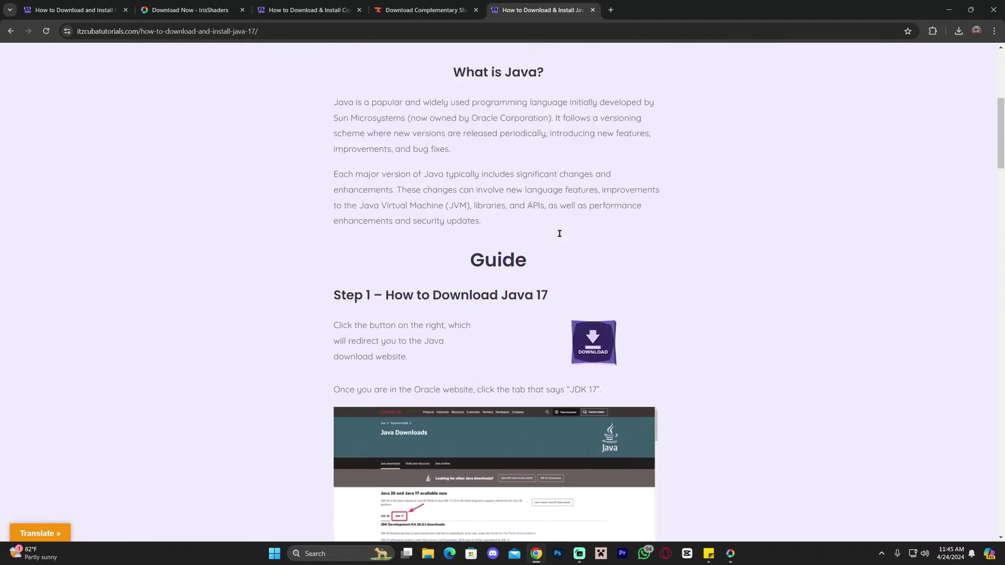
drag(761, 187, 279, 183)
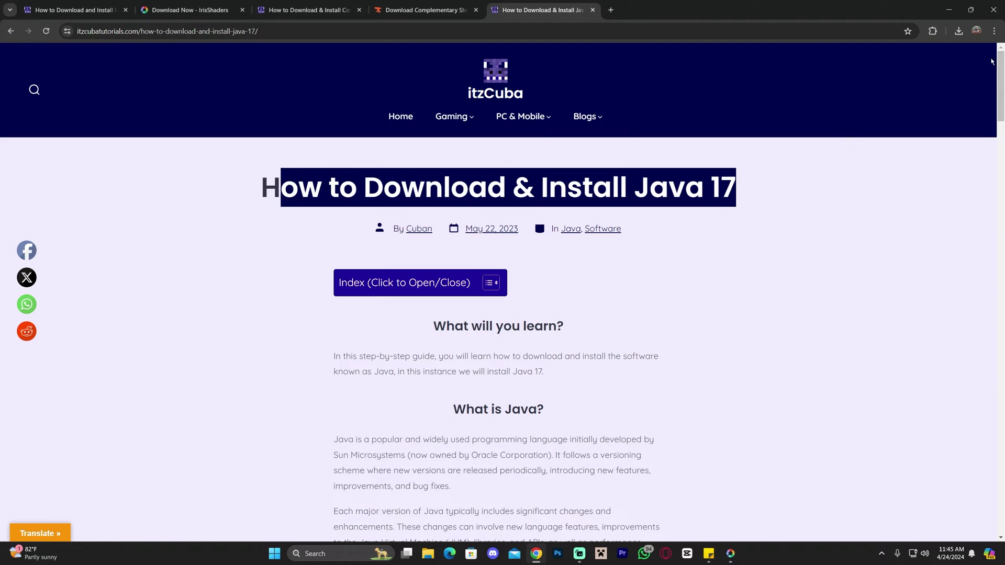
click(948, 10)
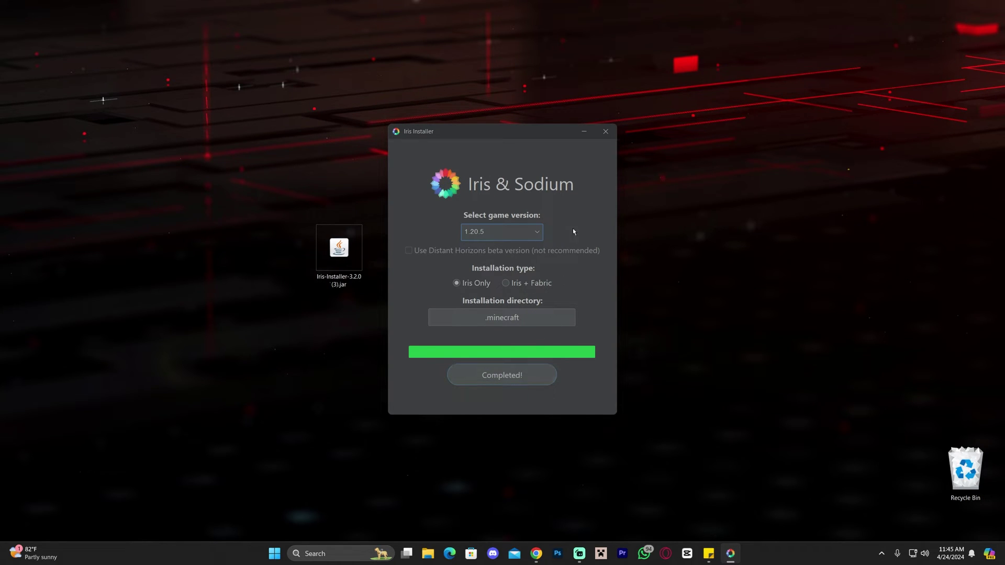
Step: Close the Iris installer, delete its installer file from the desktop, and reopen the launcher maximised
click(607, 133)
drag(277, 154, 366, 362)
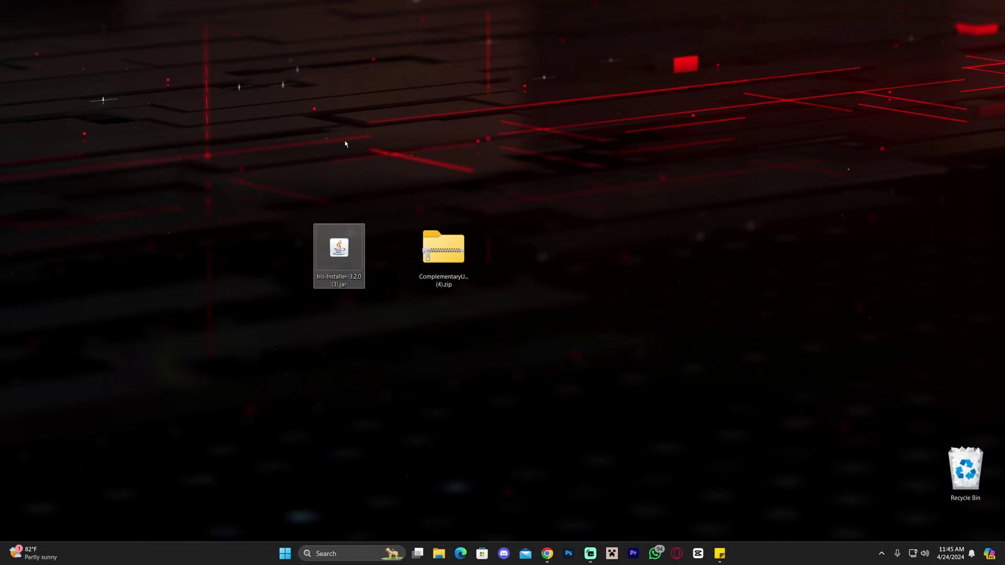
key(Delete)
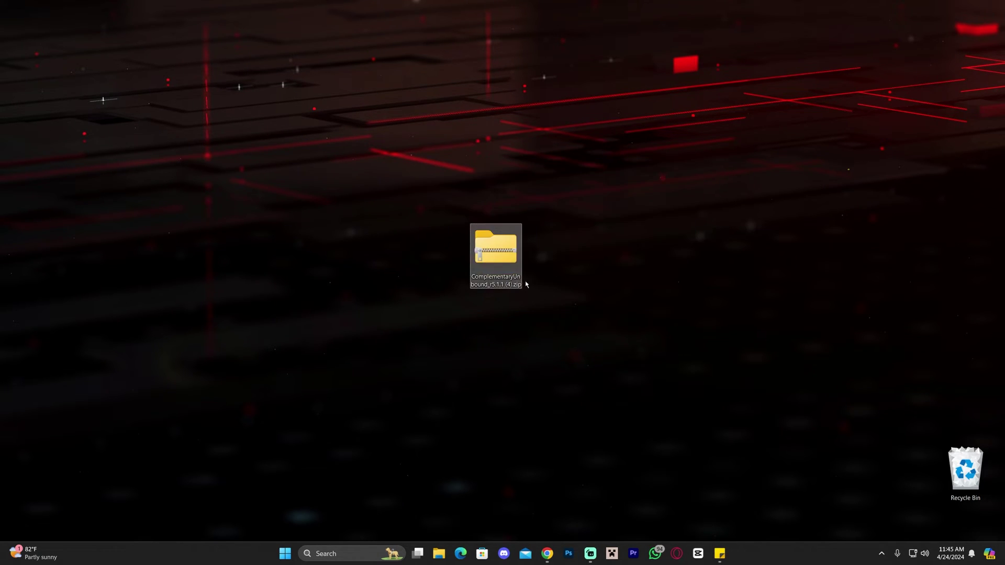
click(589, 478)
click(617, 554)
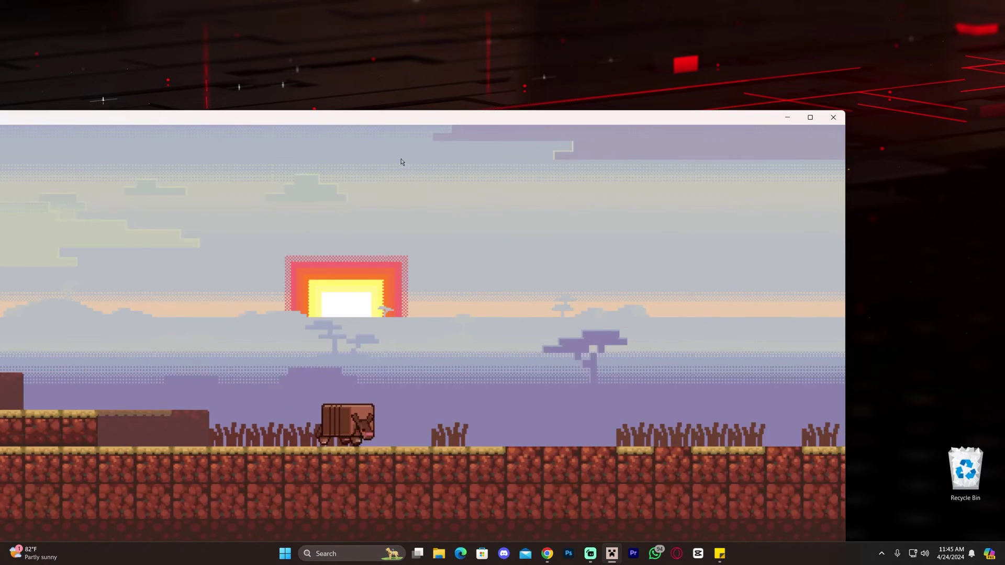
drag(405, 122, 539, 2)
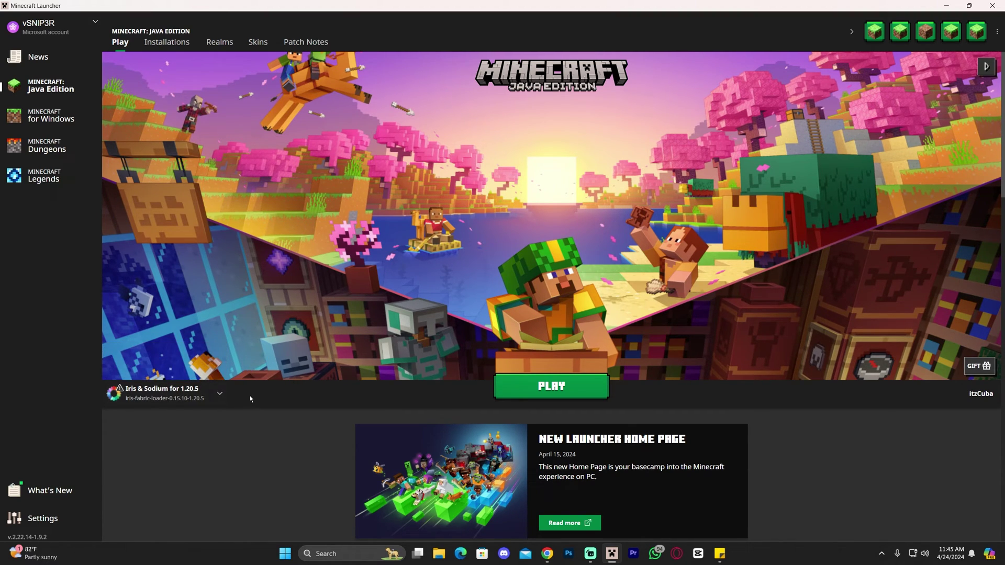
Step: In Installations, try a new installation with iris-fabric-loader-0.15.10-1.20.5, then cancel it
click(157, 45)
click(376, 107)
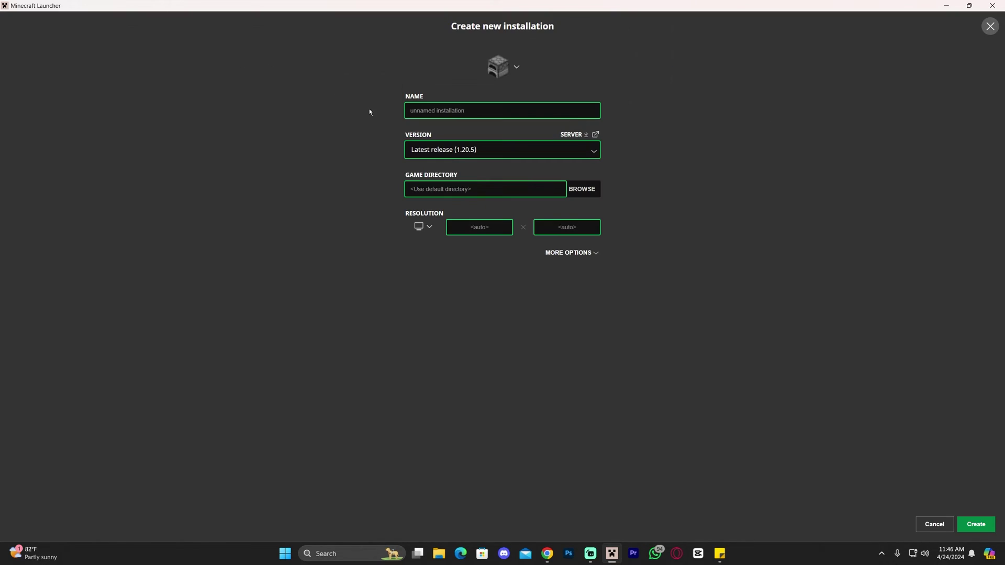
click(445, 149)
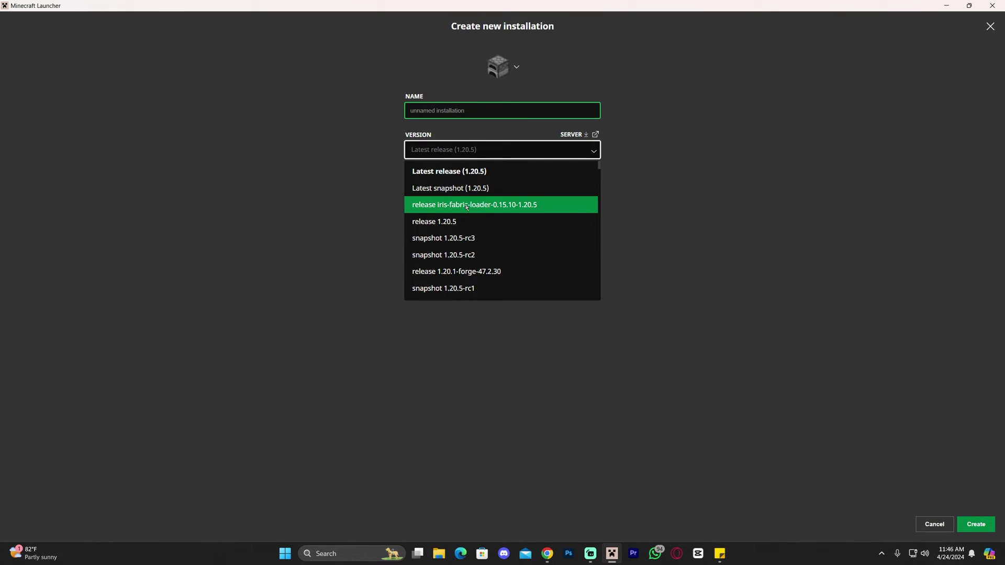
click(487, 205)
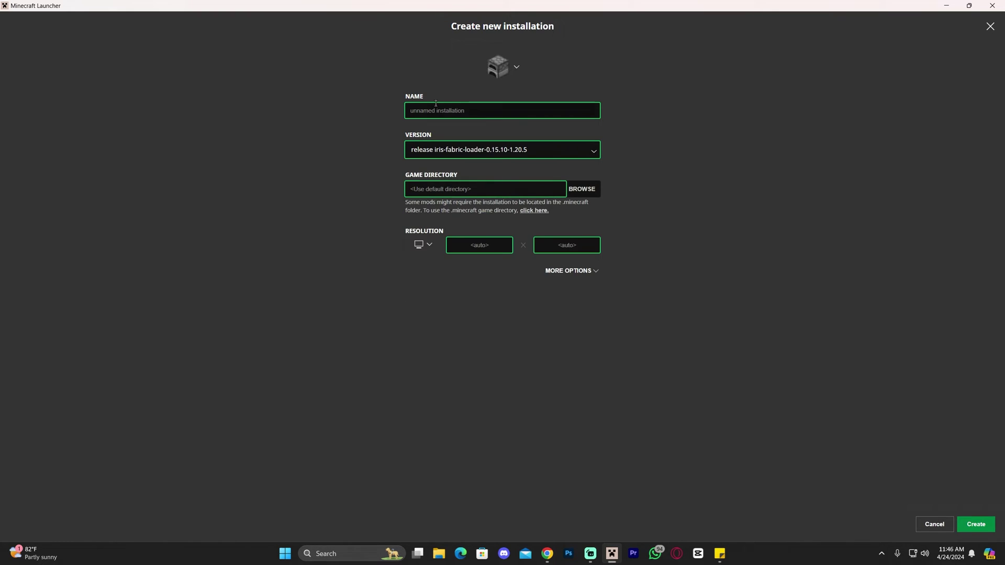
click(446, 110)
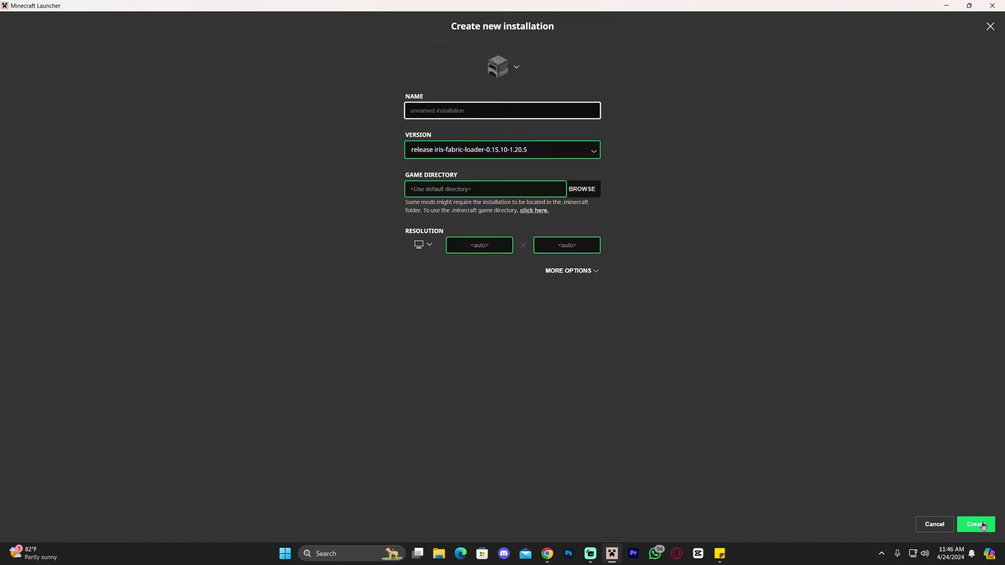
click(935, 526)
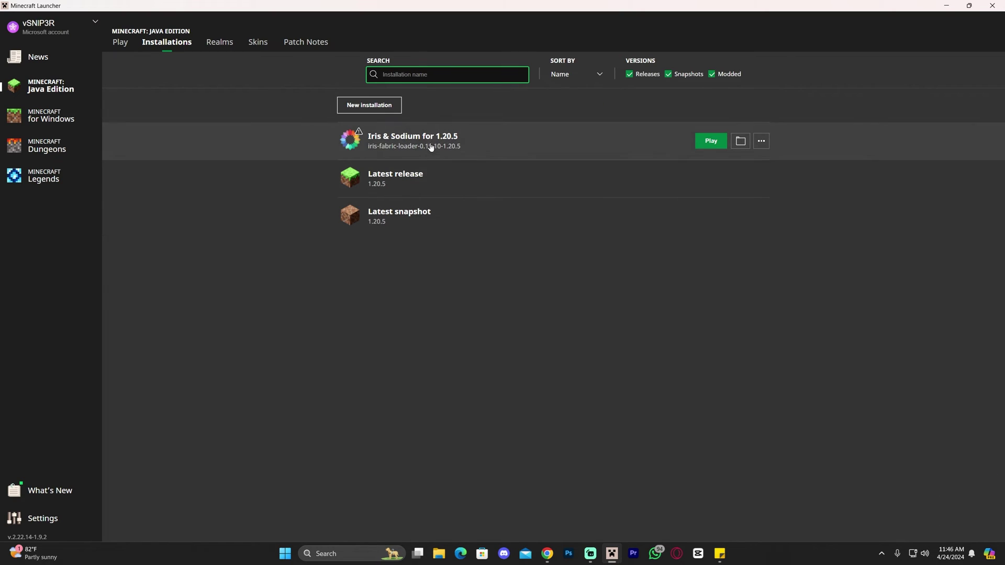
Step: Toggle the Modded filter off and back on, then return to the Play page
click(712, 74)
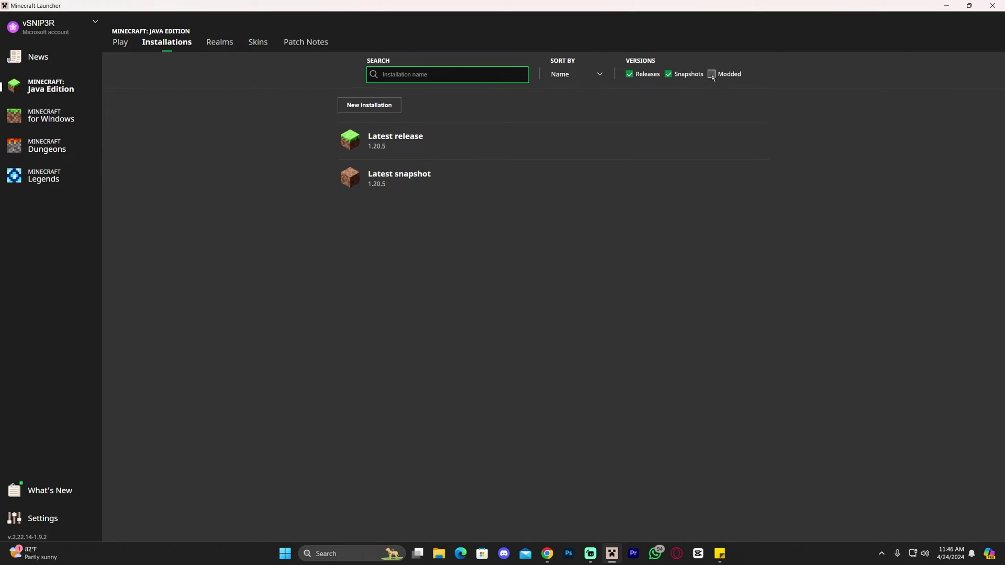
click(712, 74)
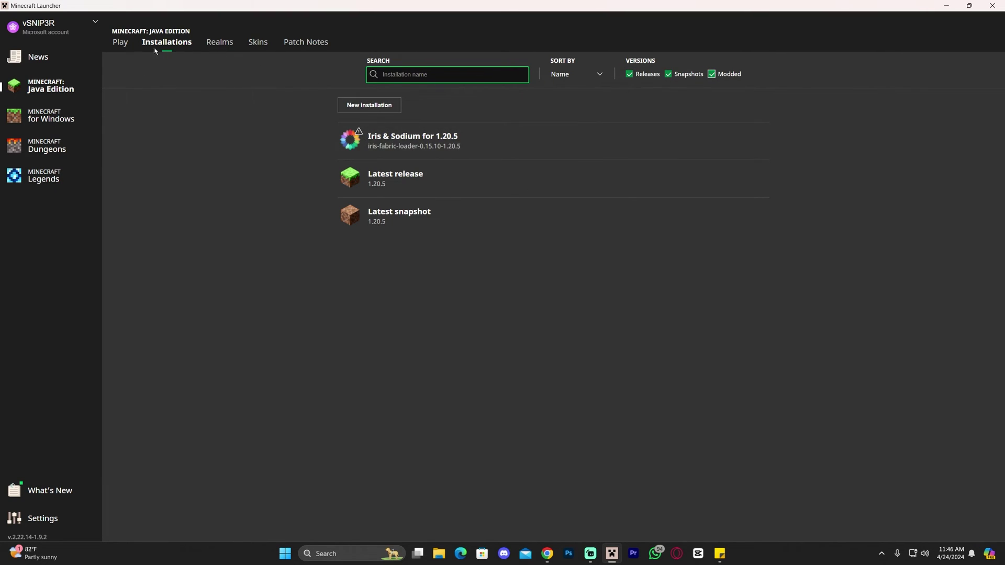
click(120, 42)
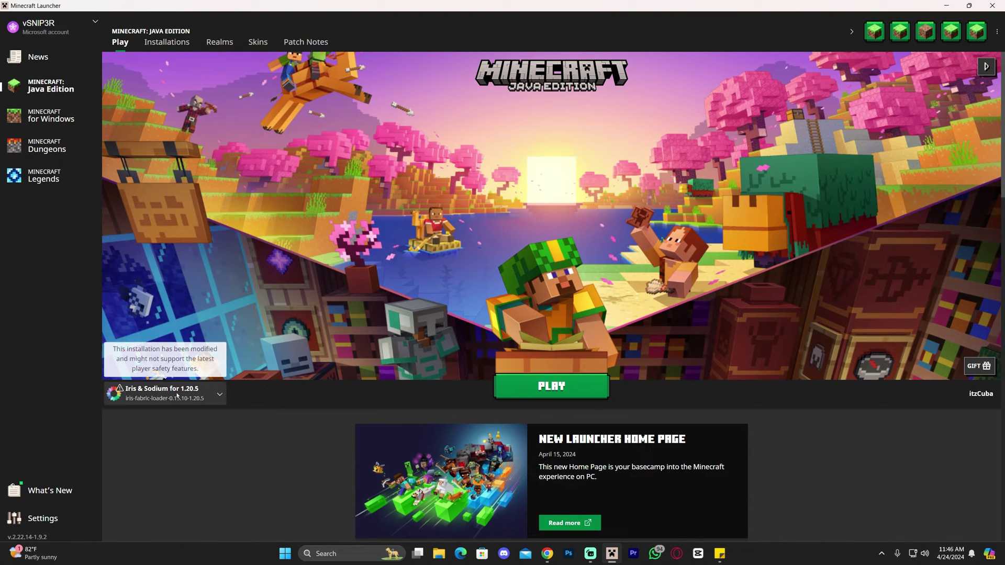
Step: Launch Iris & Sodium for 1.20.5, ticking 'I understand the risks' in the modded warning
click(552, 388)
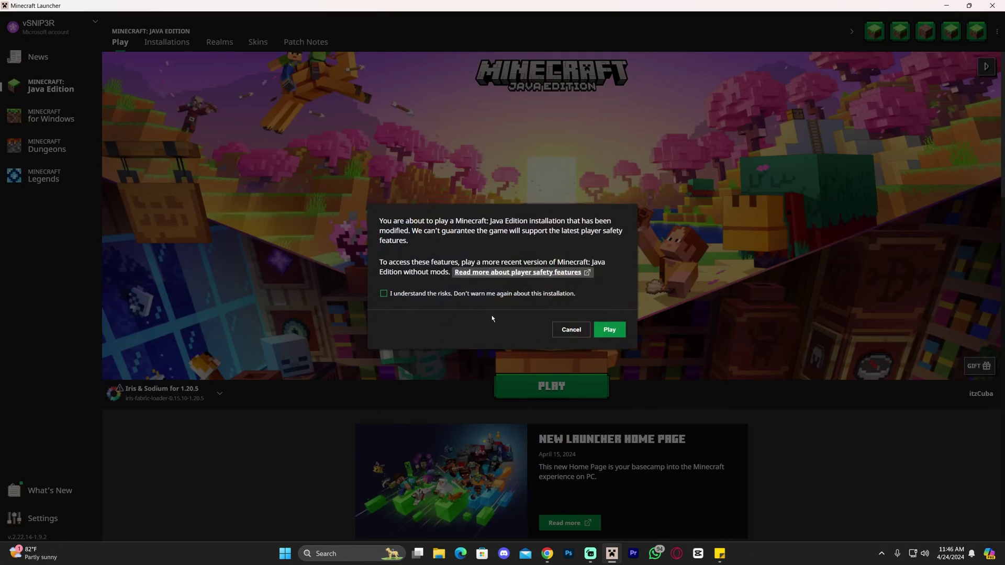
click(413, 294)
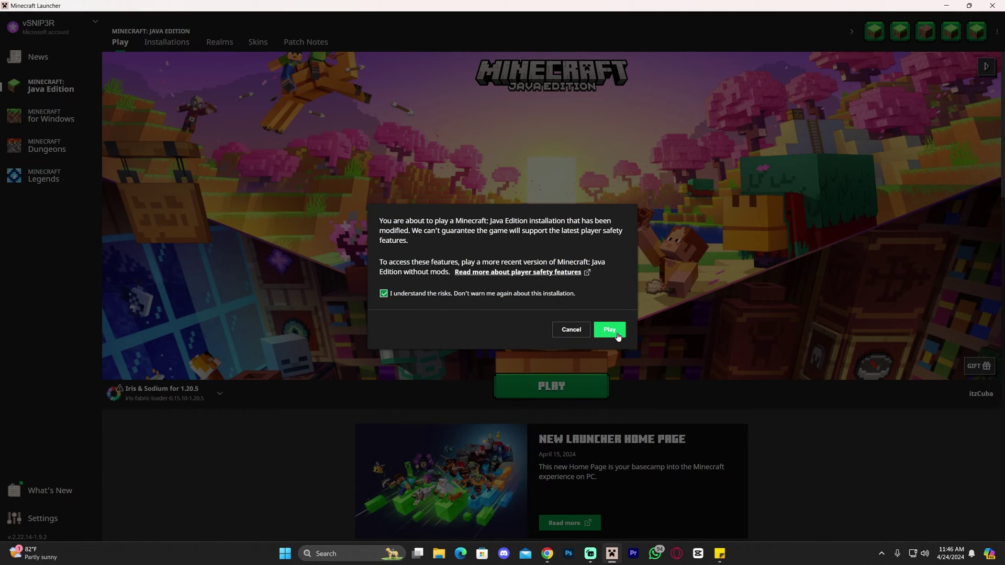
click(609, 330)
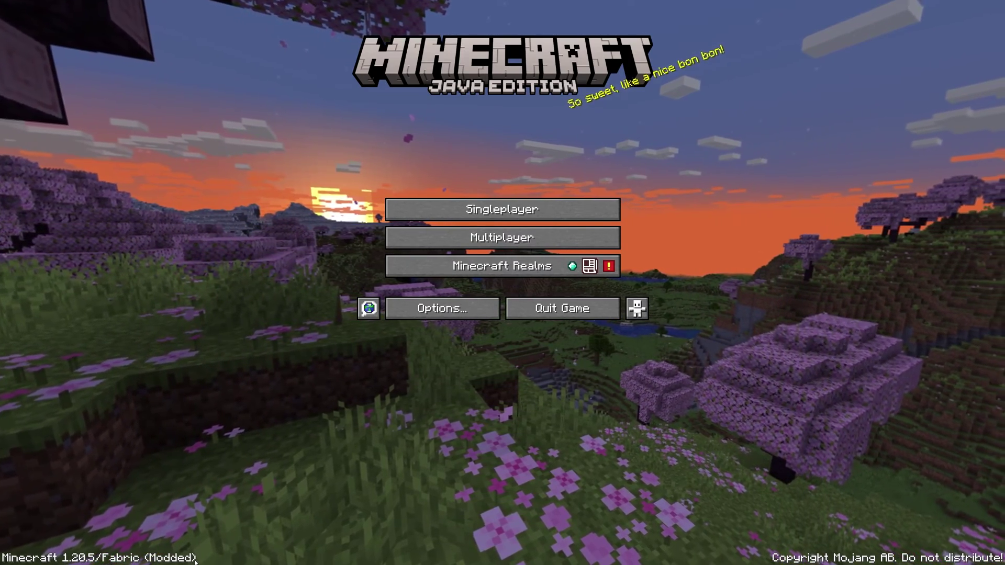
Step: Load the Creative 'New World' (1.20.5) from the Singleplayer world list
click(563, 213)
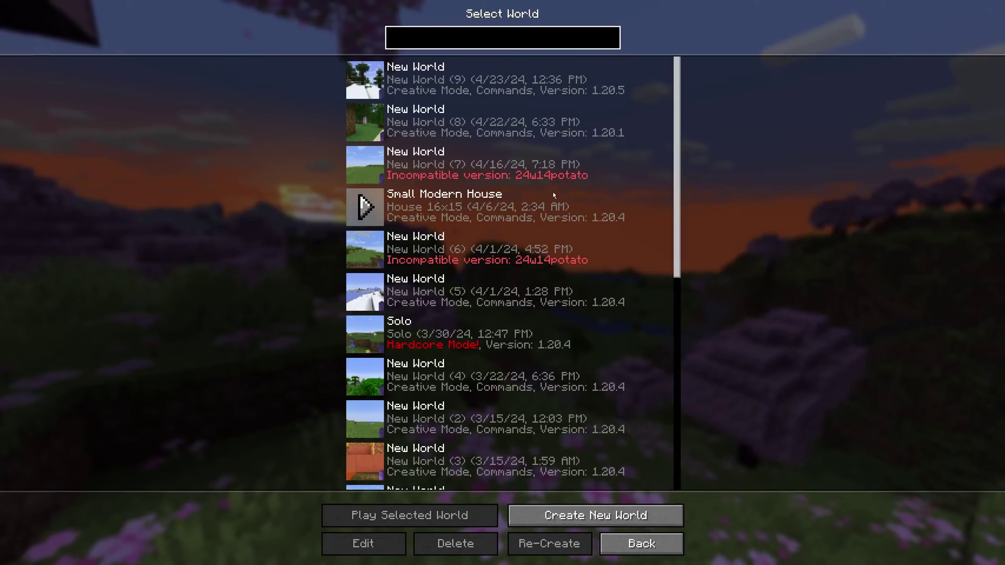
click(383, 81)
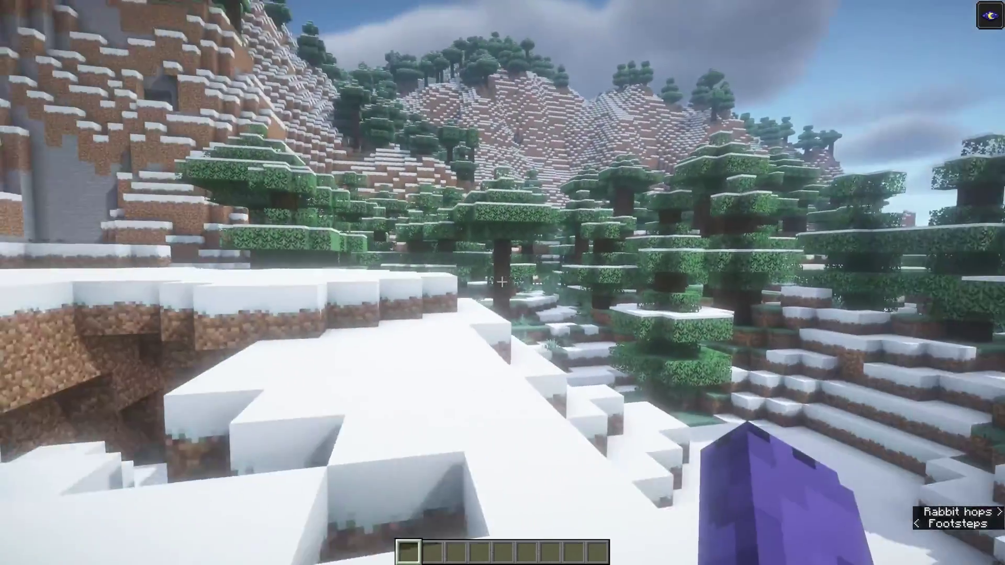
Step: Turn shaders off with K, walk to the lakeside in third-person view, and open the Game Menu
key(k)
key(w)
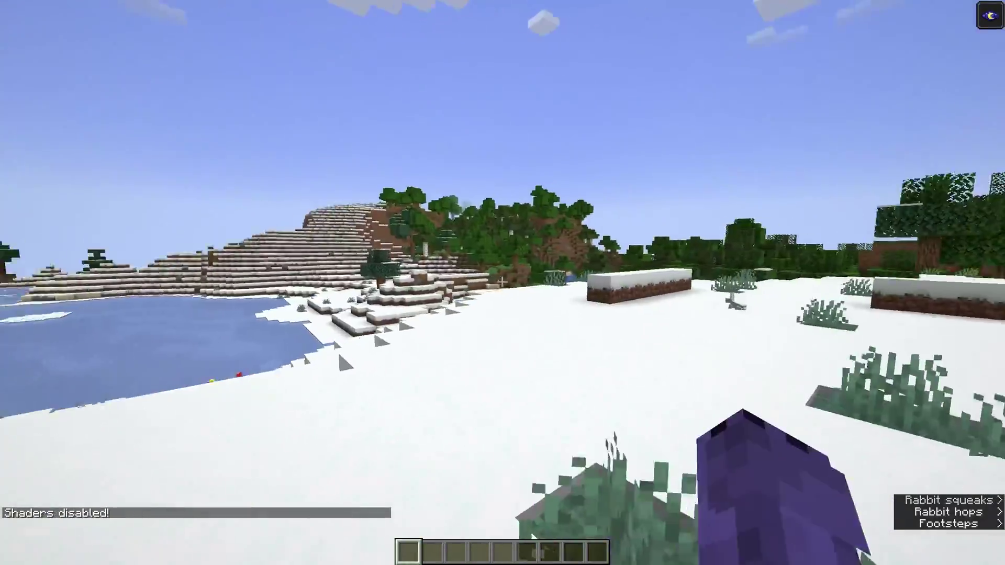
key(F5)
key(F5)
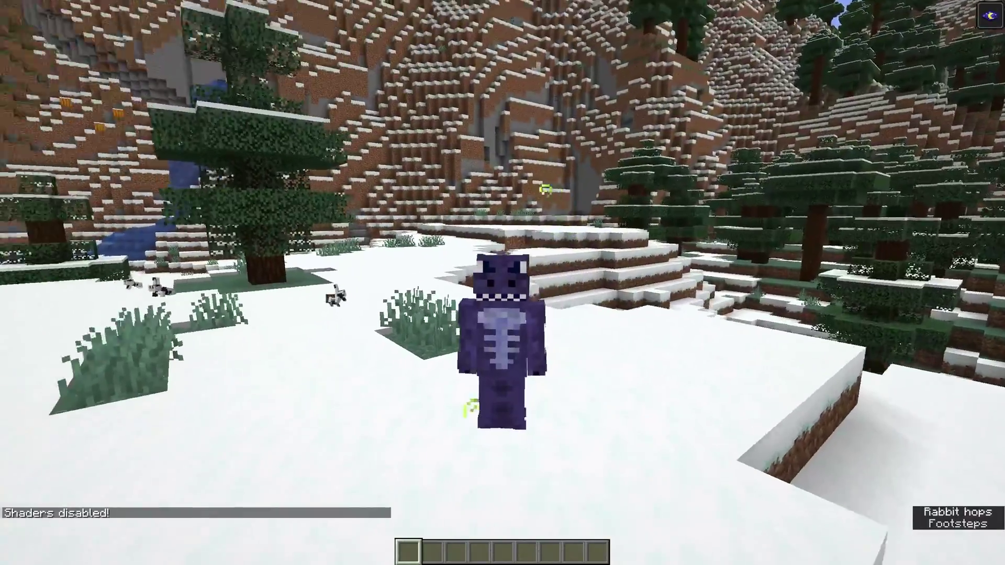
key(w)
key(w)
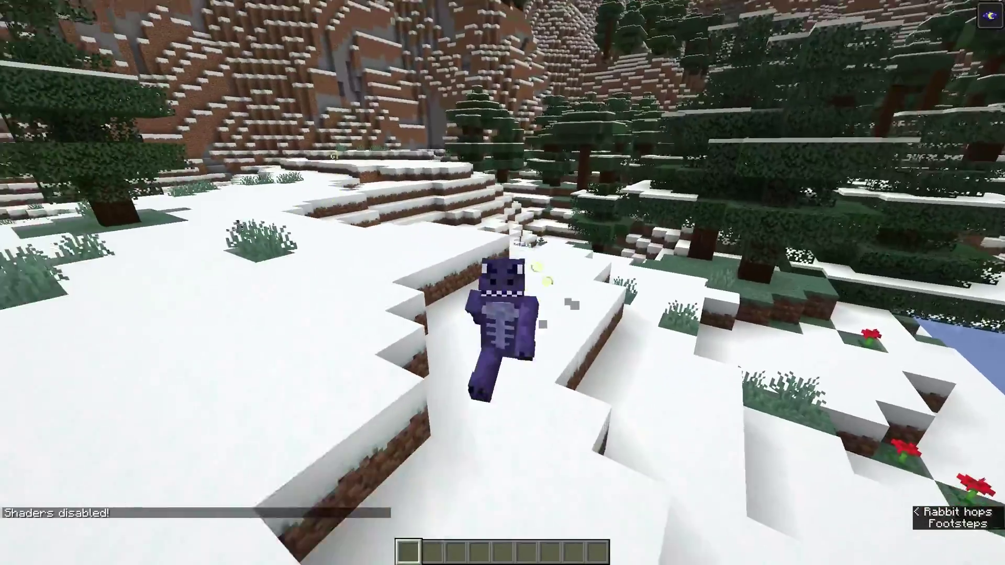
key(w)
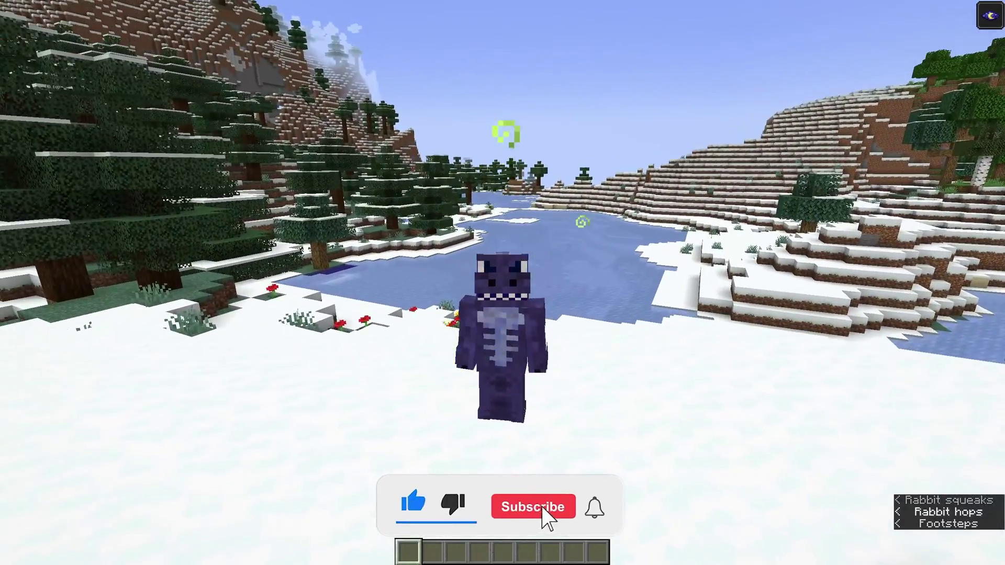
key(Escape)
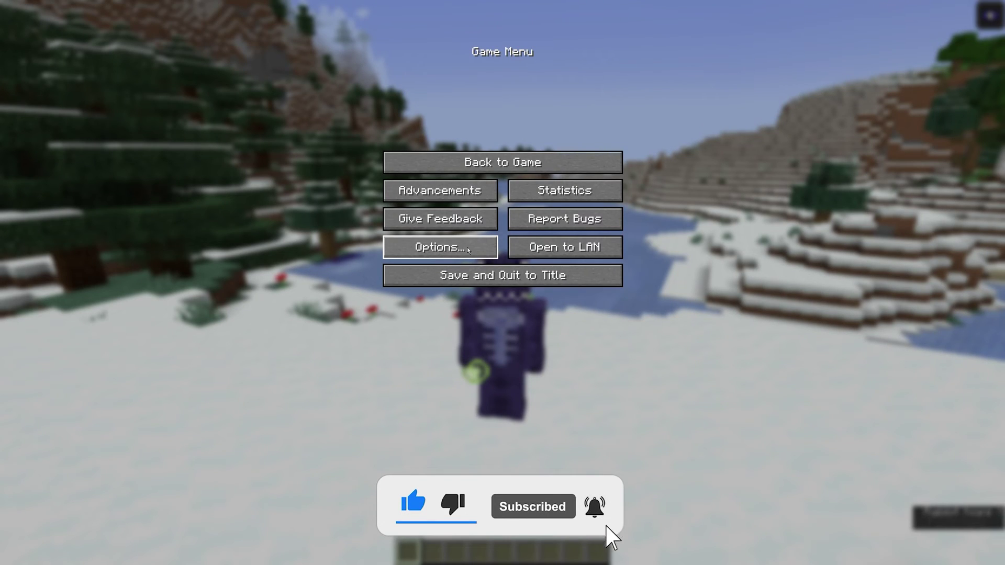
Step: Go through Options and Video Settings, dismiss the Sodium donation popup, and open Shader Packs
click(480, 247)
click(475, 151)
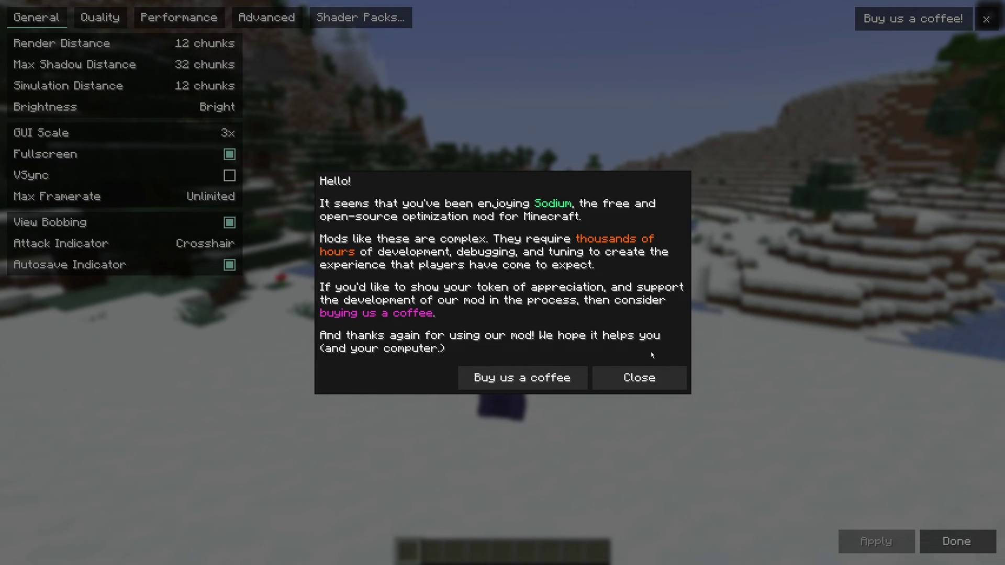
click(669, 378)
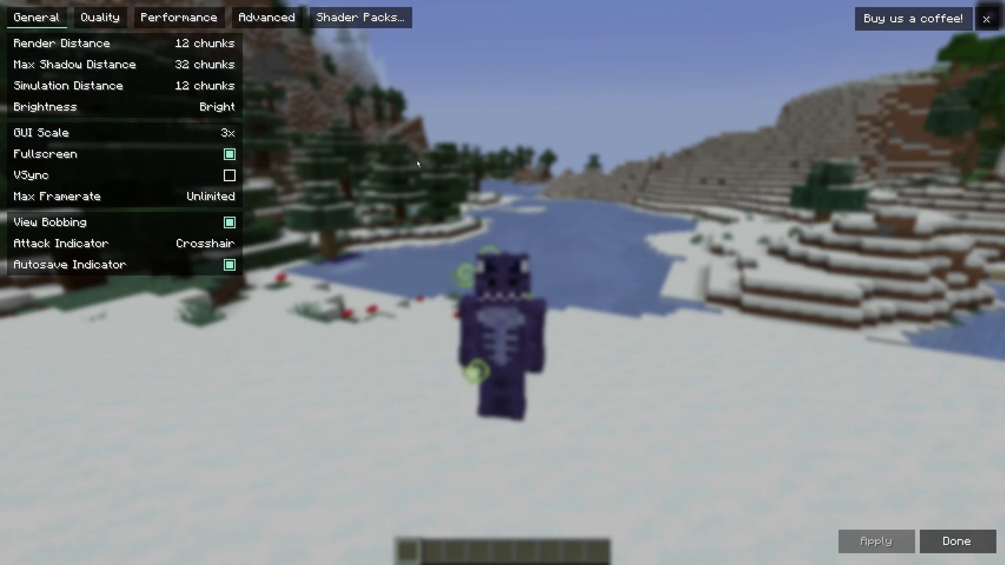
click(362, 21)
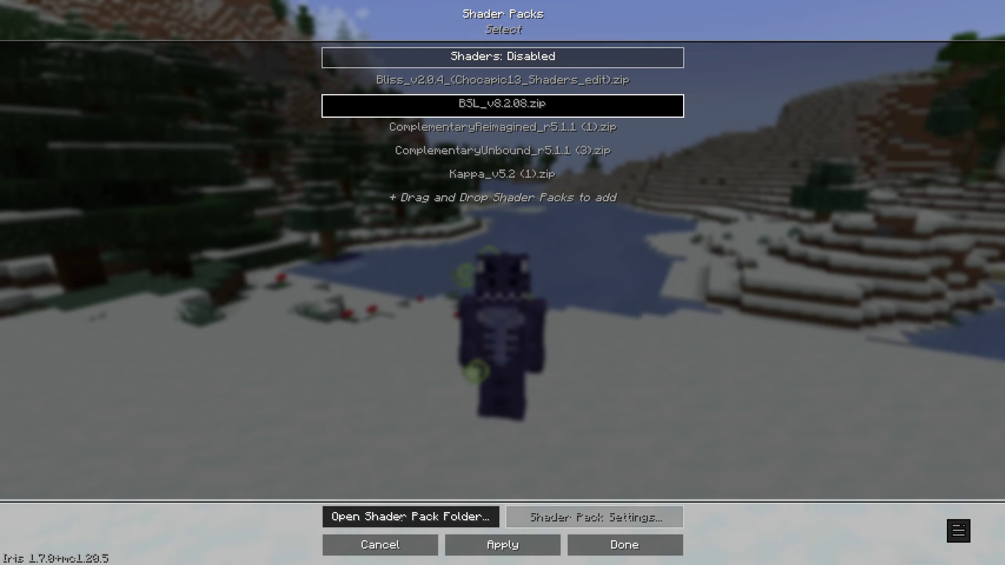
Step: Open the shaderpacks folder in File Explorer and check the existing packs
click(411, 517)
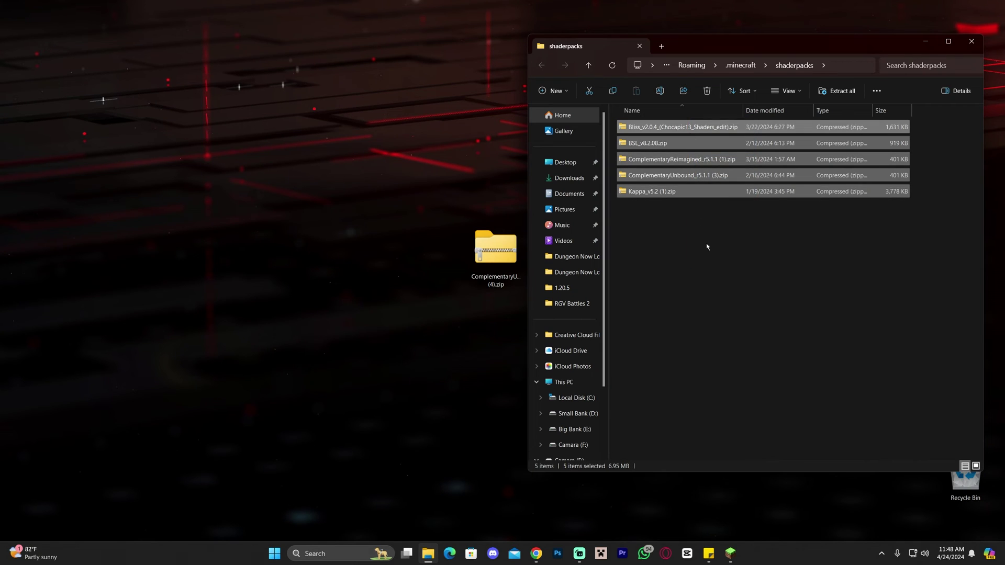
drag(714, 275, 662, 126)
click(689, 236)
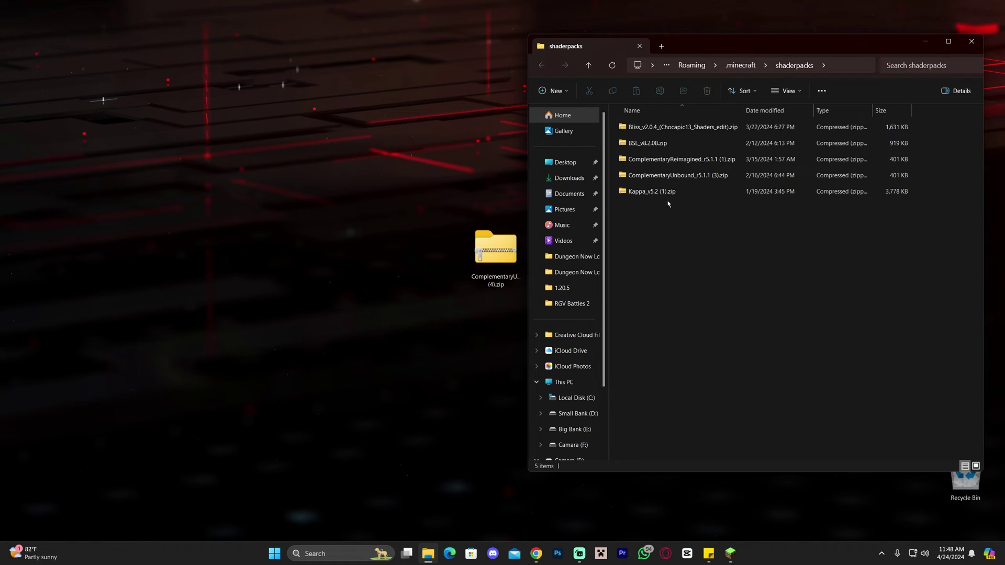
Step: Drag ComplementaryUnbound_r5.1.1 (4).zip from the desktop into shaderpacks, close the folder, and return to Minecraft
drag(469, 183, 500, 338)
drag(496, 251, 666, 248)
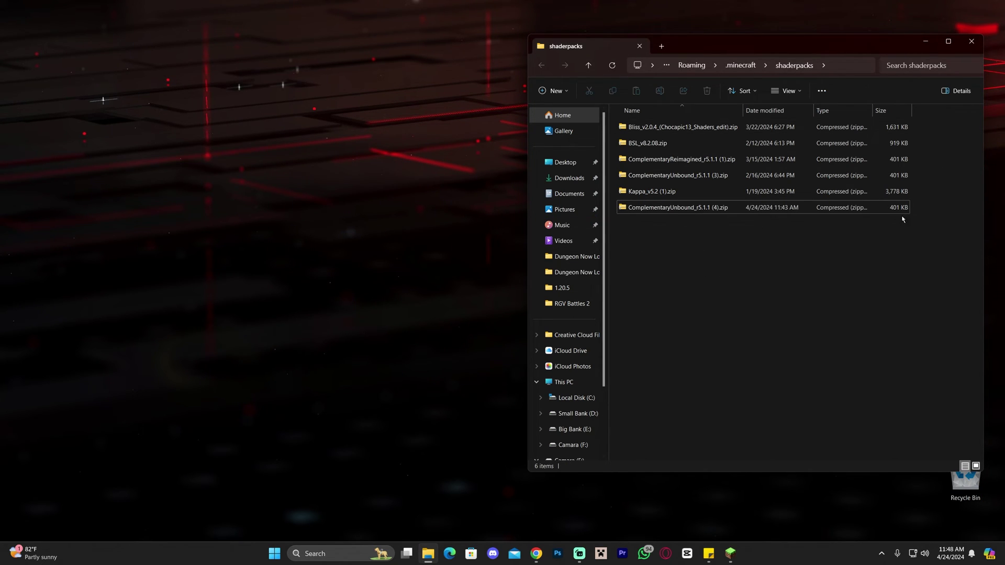
drag(853, 340, 754, 123)
key(ctrl+w)
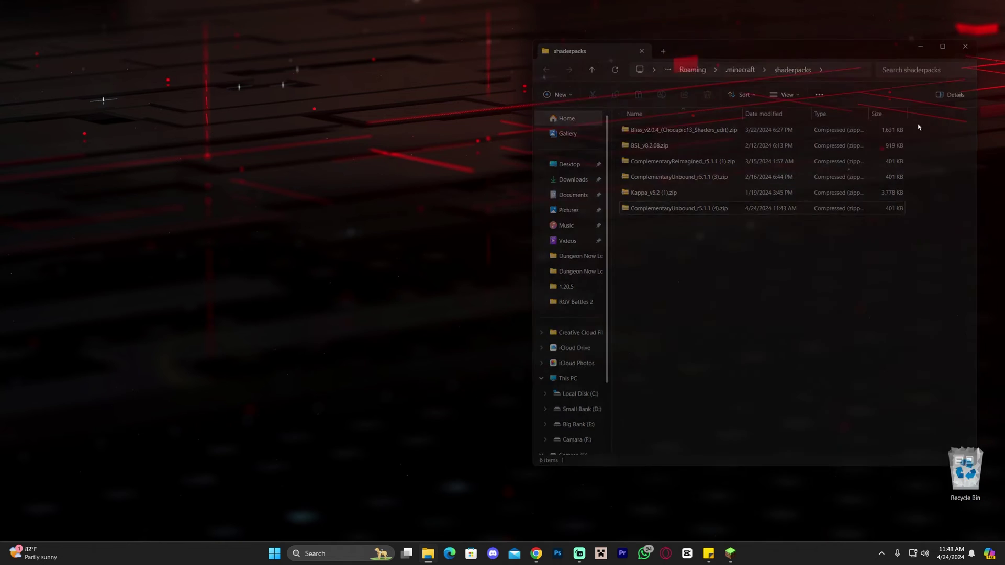
click(733, 559)
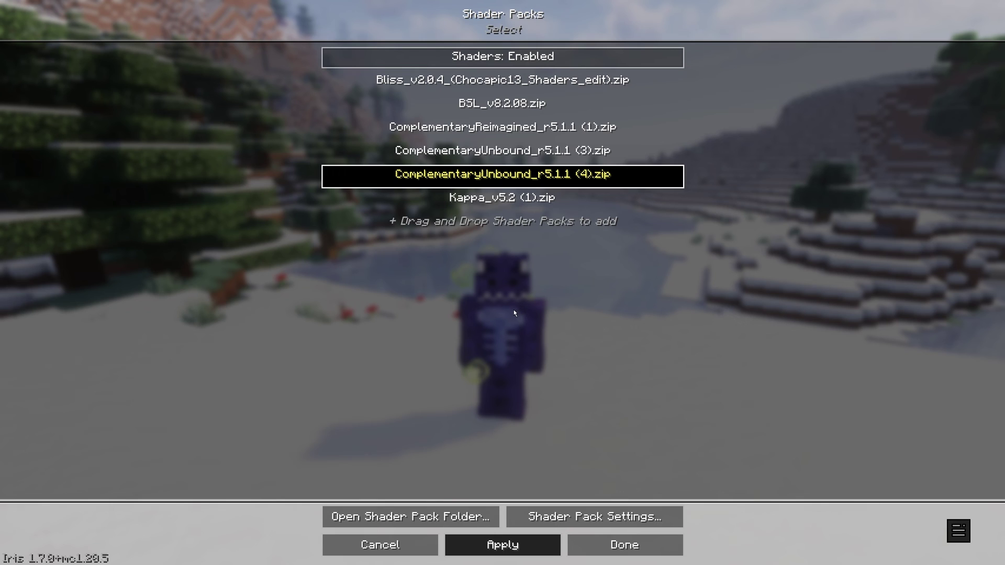
Step: Apply ComplementaryUnbound_r5.1.1 (4).zip and close the Shader Packs, Video Settings and Options screens
click(651, 546)
click(987, 554)
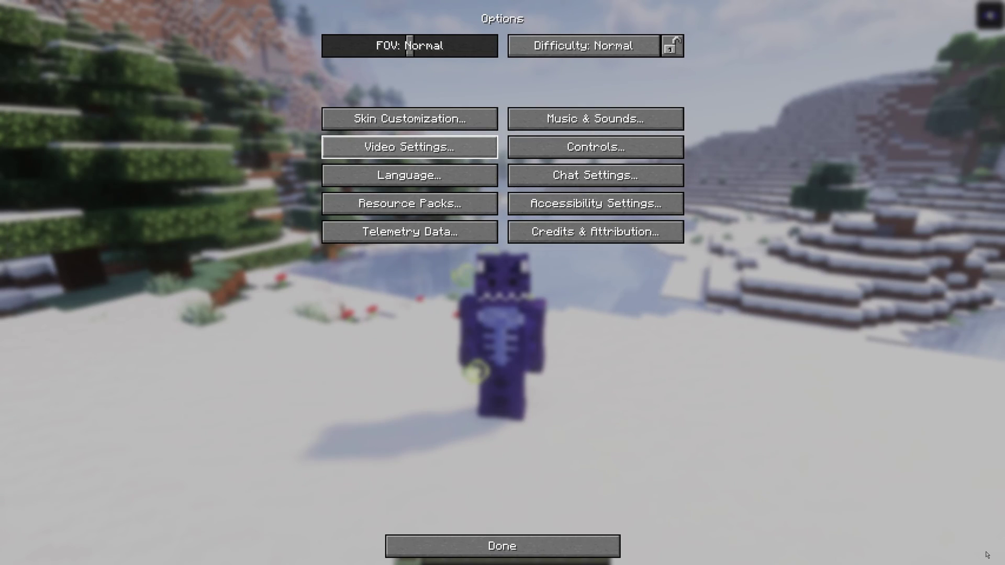
click(590, 537)
click(581, 162)
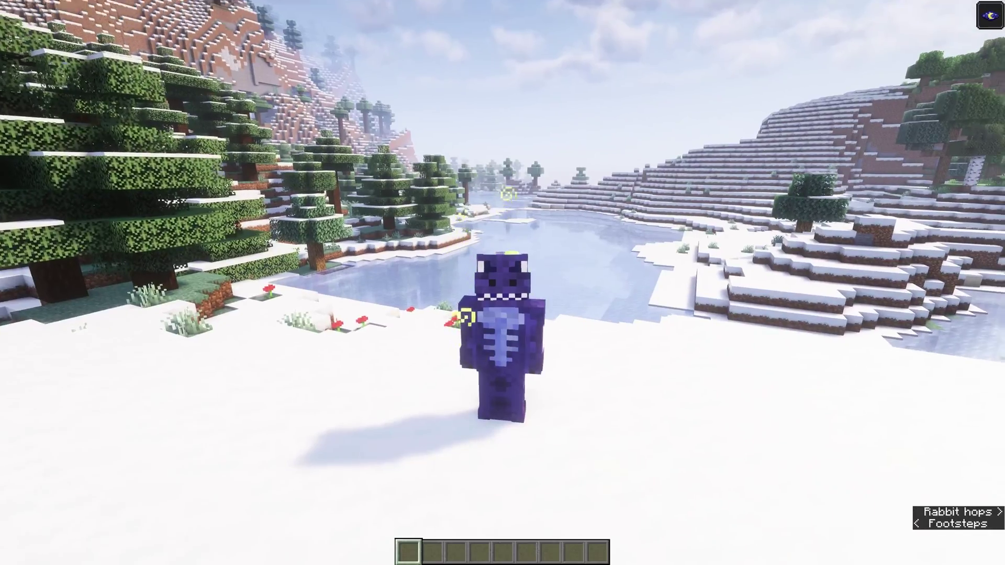
key(F5)
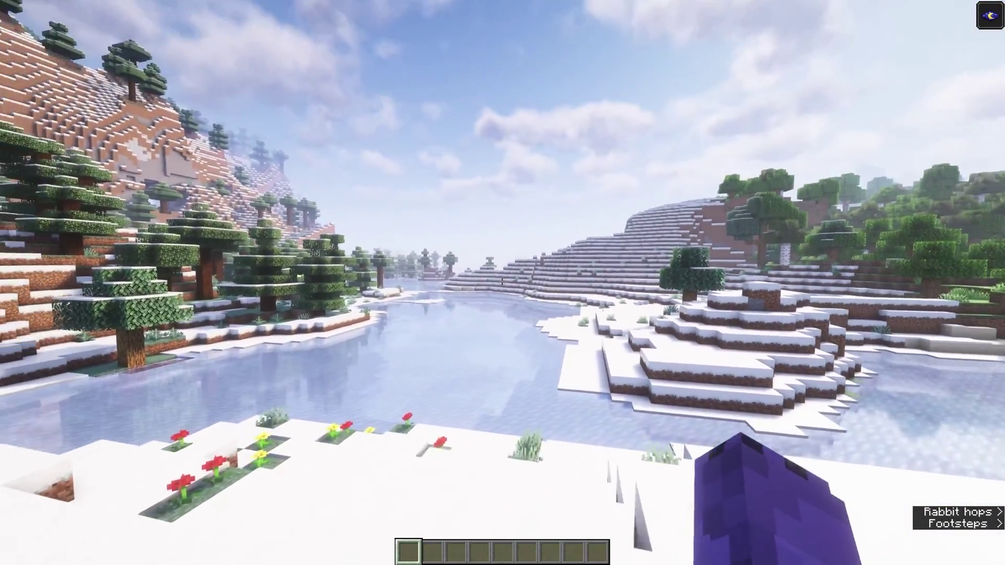
key(w)
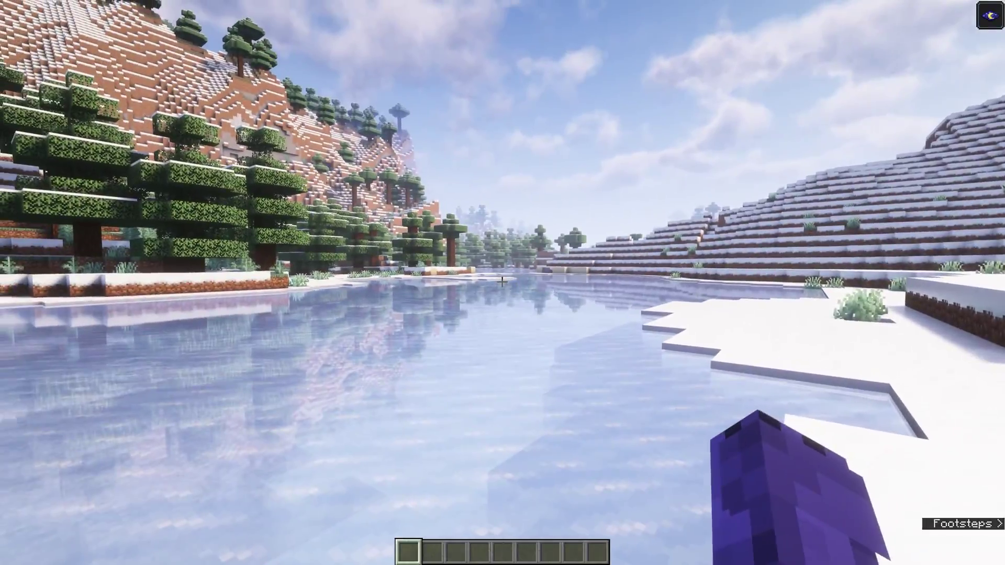
key(k)
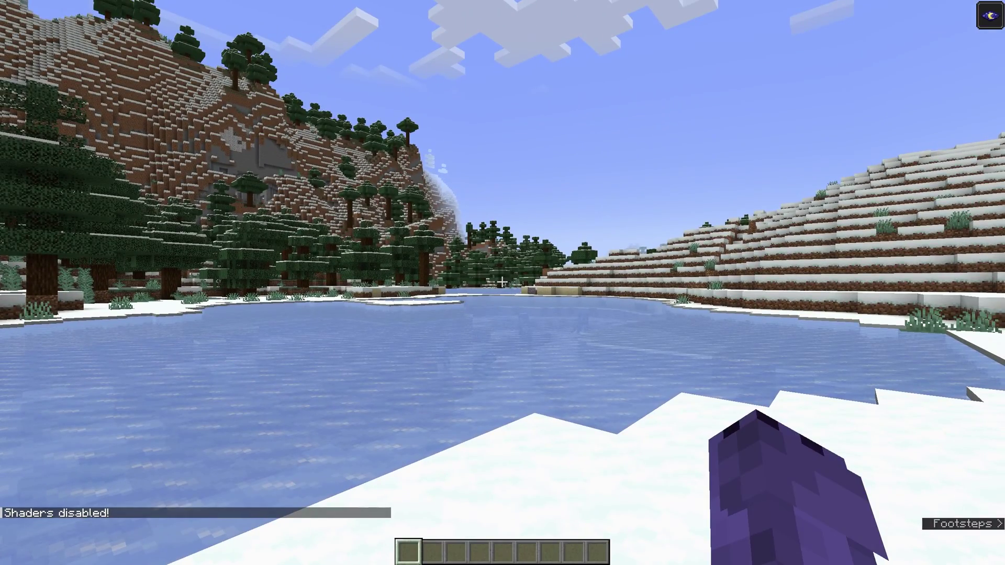
key(k)
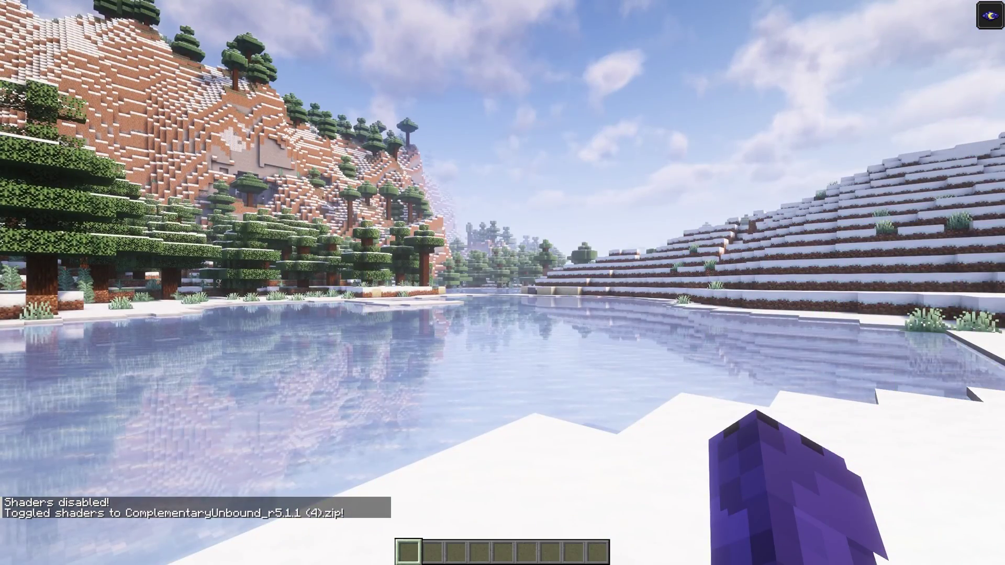
key(w)
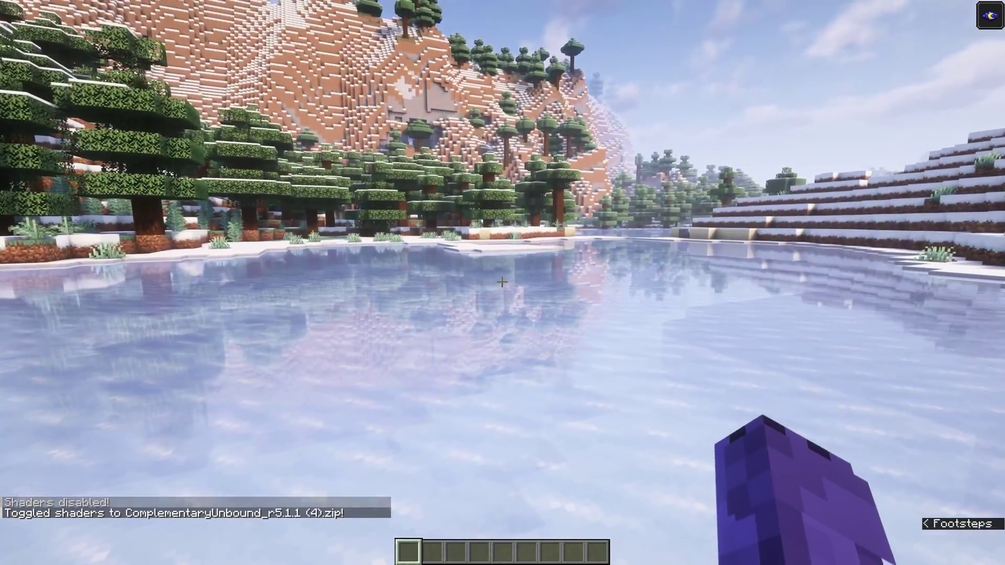
key(w)
key(o)
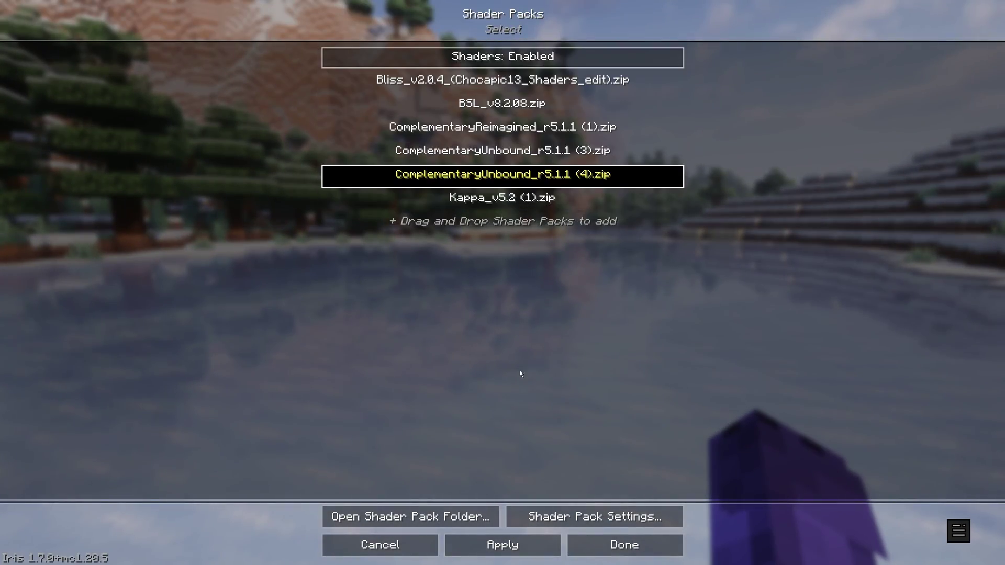
click(623, 544)
key(k)
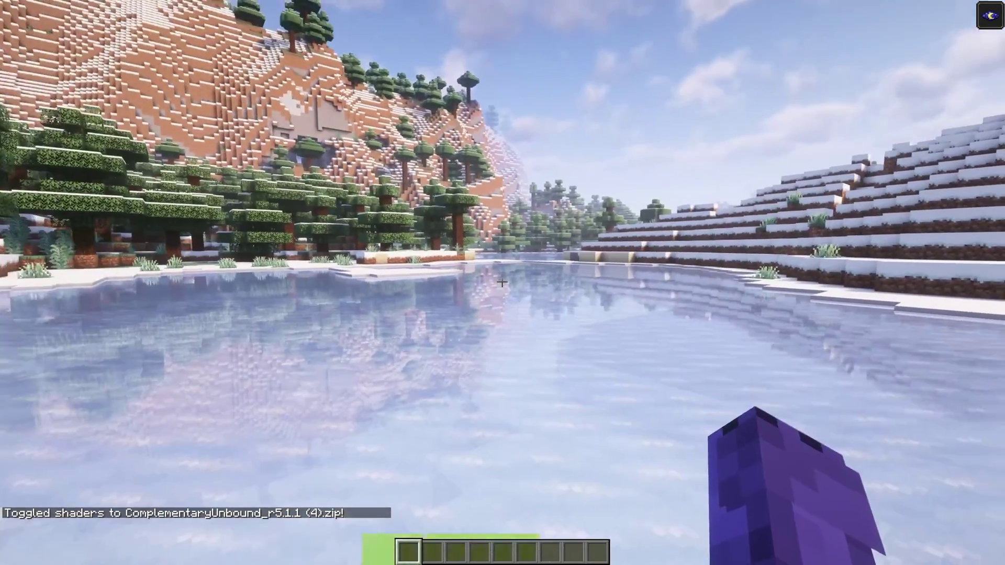
key(w)
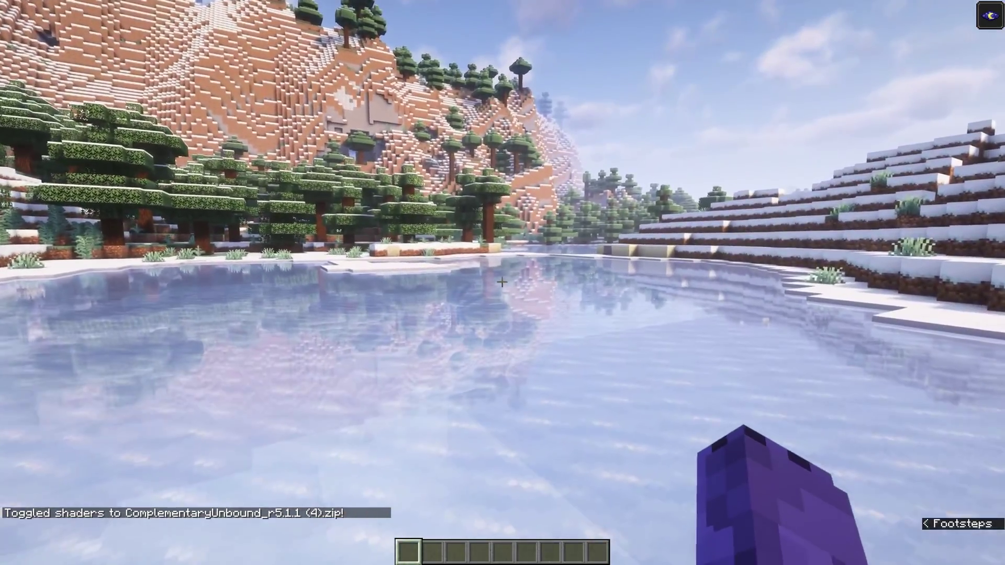
key(o)
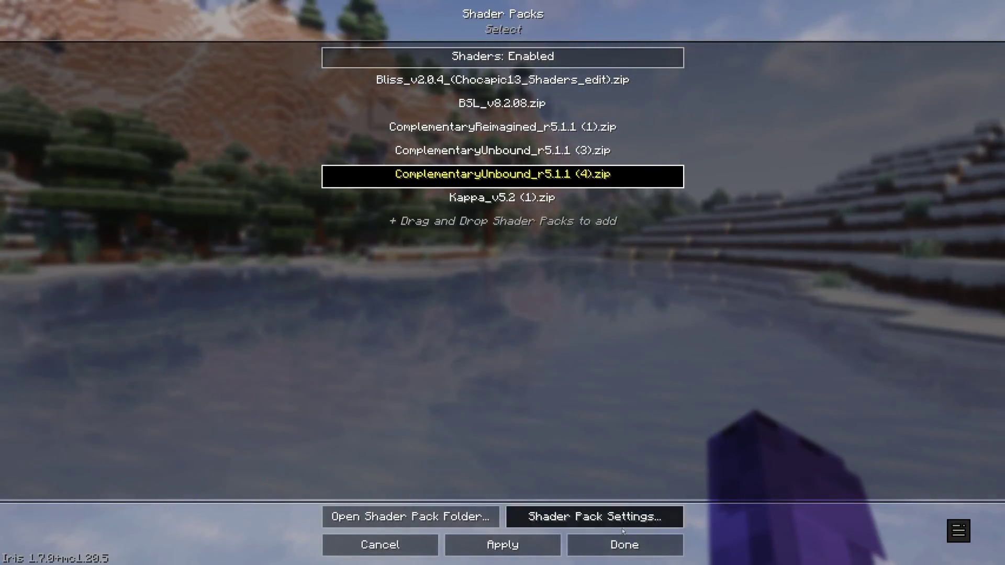
click(623, 543)
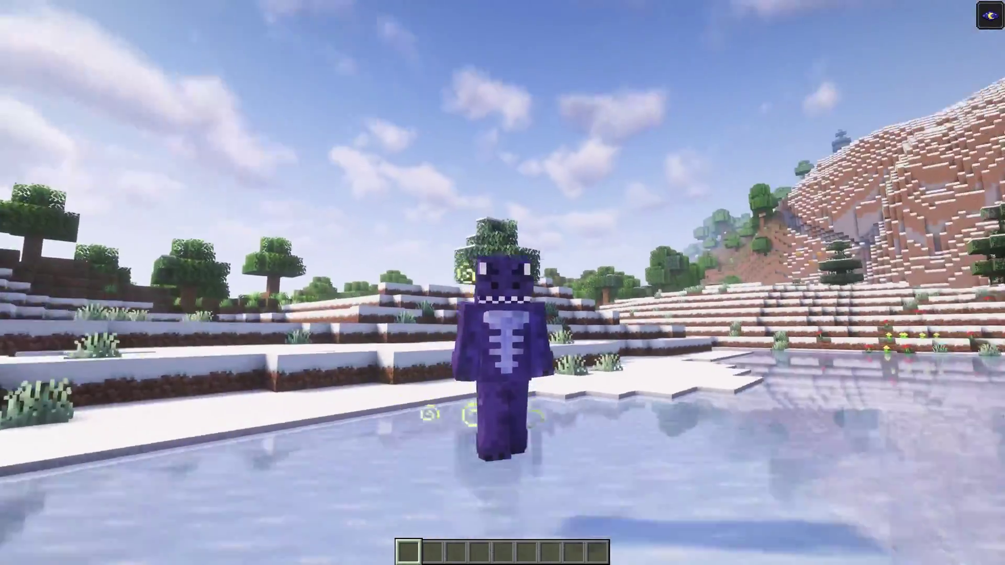
key(w)
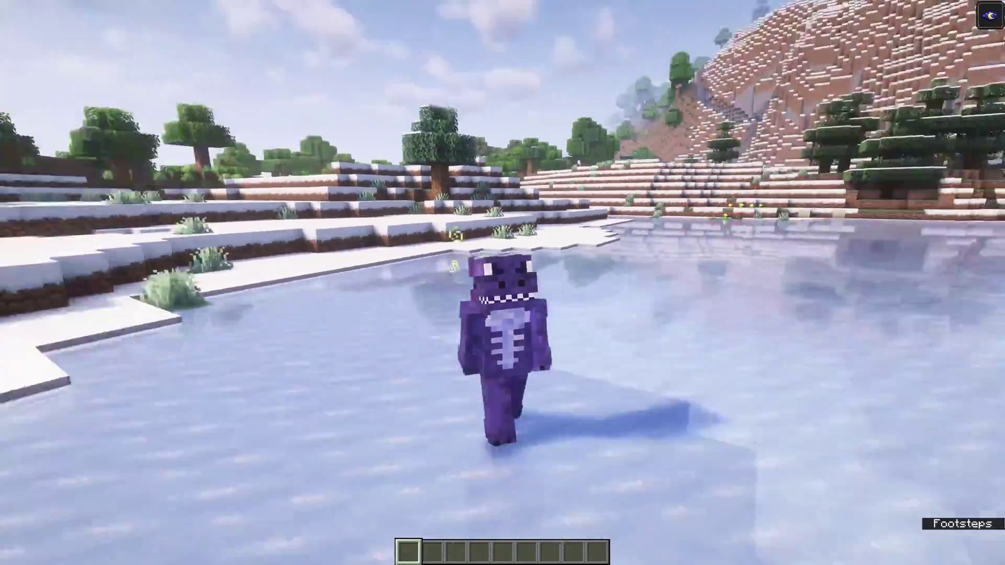